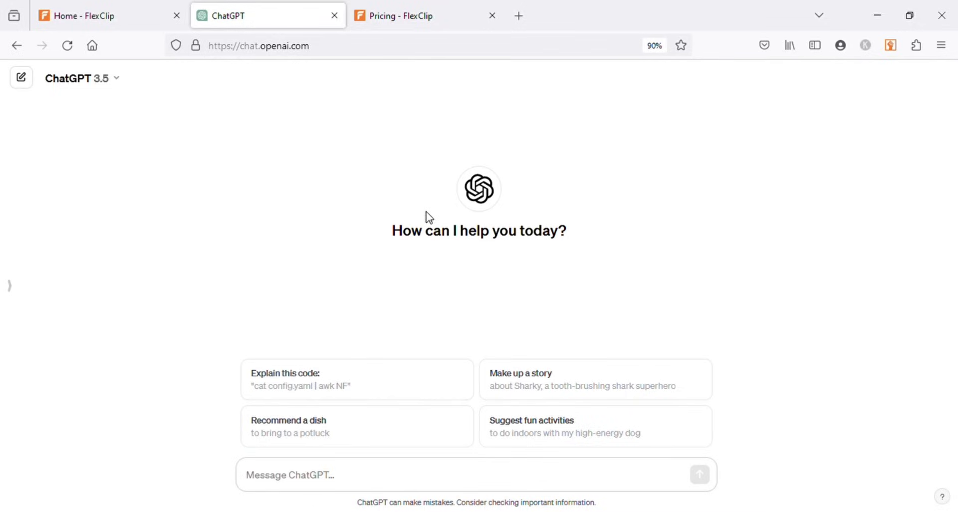
Ask ChatGPT for five ancient Egypt facts, then switch to the Home - FlexClip tab
type("give me 5 ancient facts about eypt")
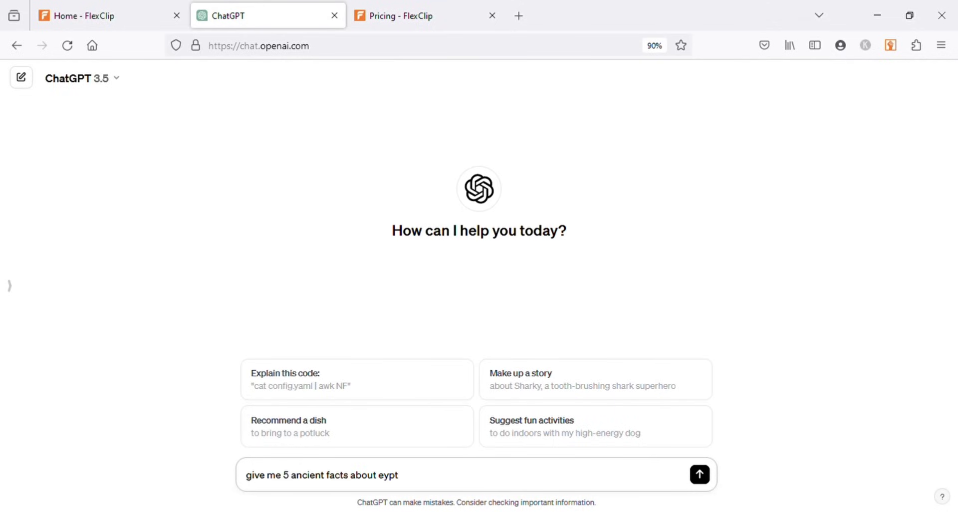
key("Return")
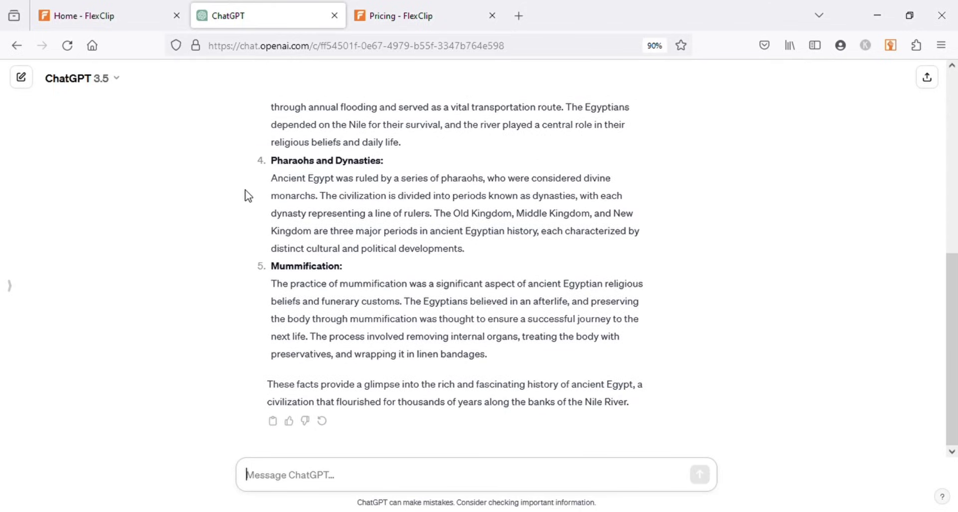
left_click(127, 6)
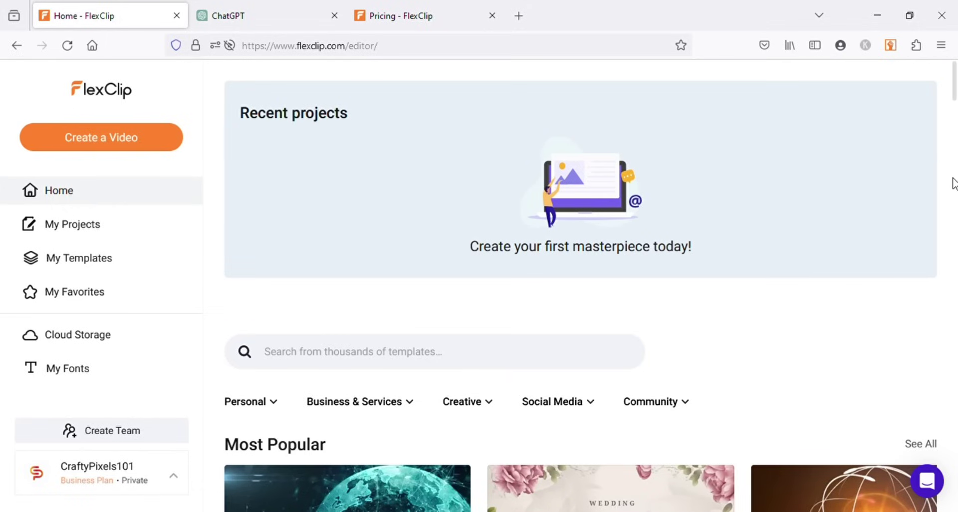
Create a new video in the 16:9 landscape ratio and open it in the editor
scroll(878, 299, "down", 5)
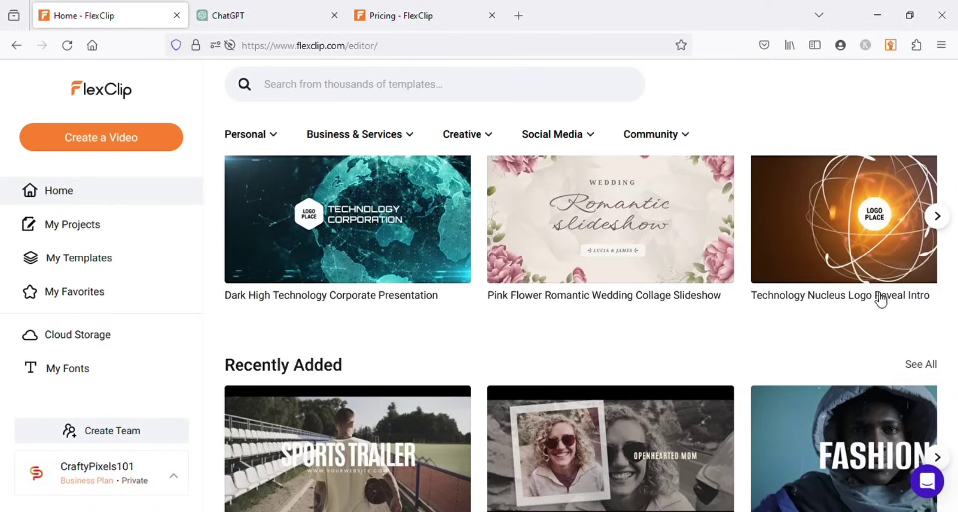
mouse_move(849, 235)
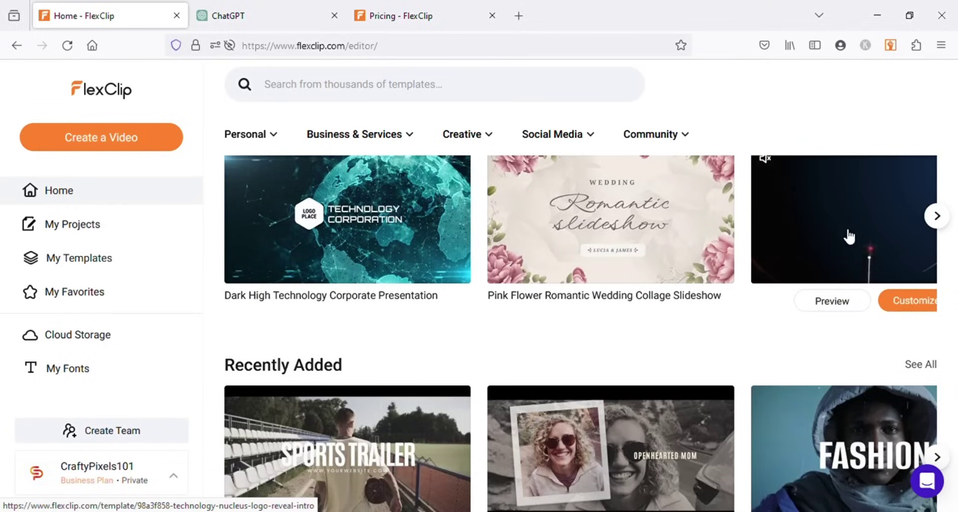
scroll(849, 232, "up", 2)
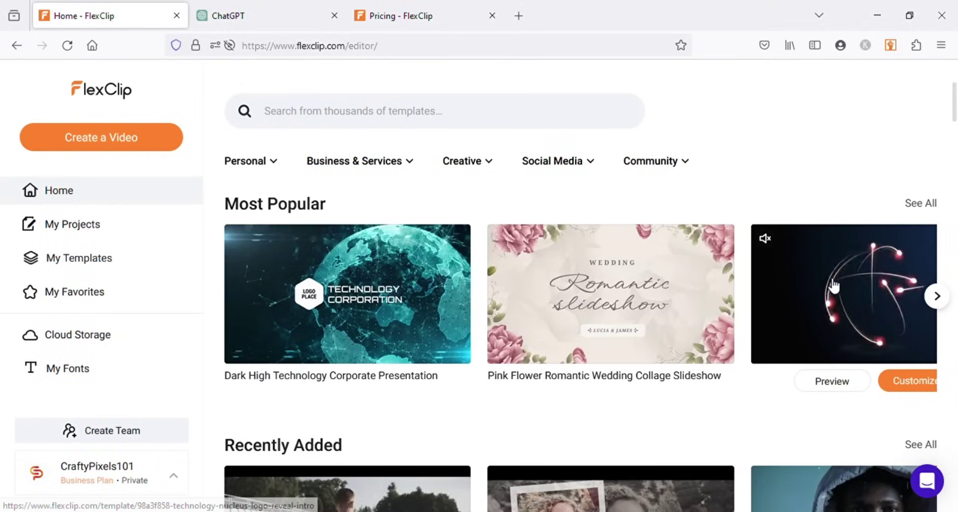
scroll(209, 265, "down", 6)
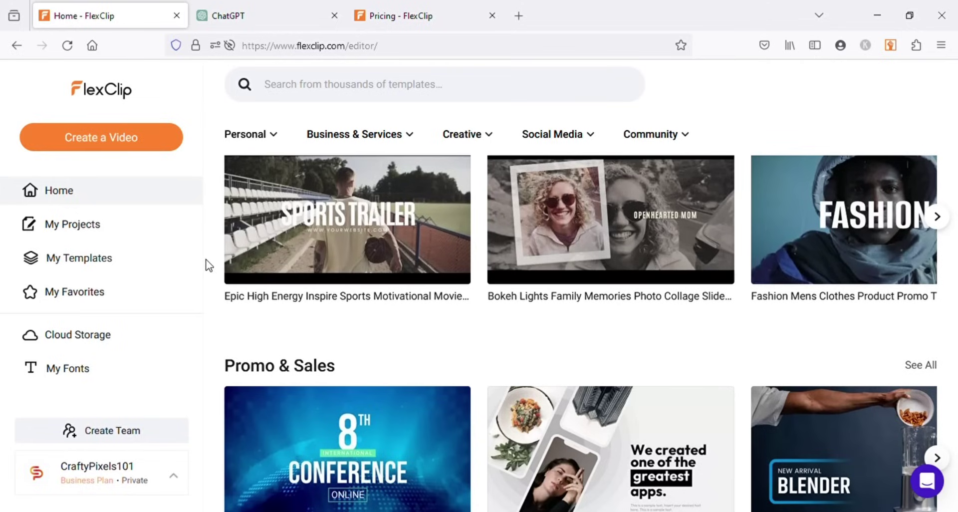
left_click(91, 143)
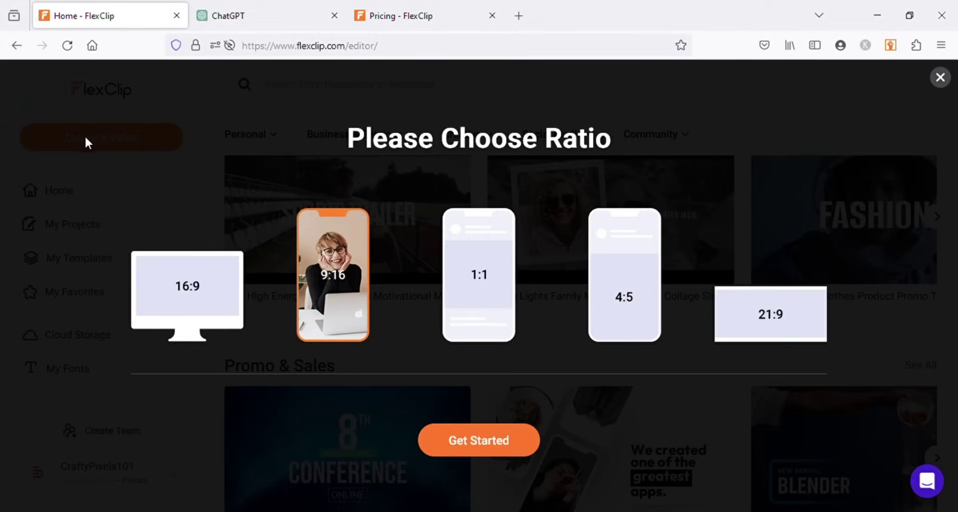
left_click(180, 307)
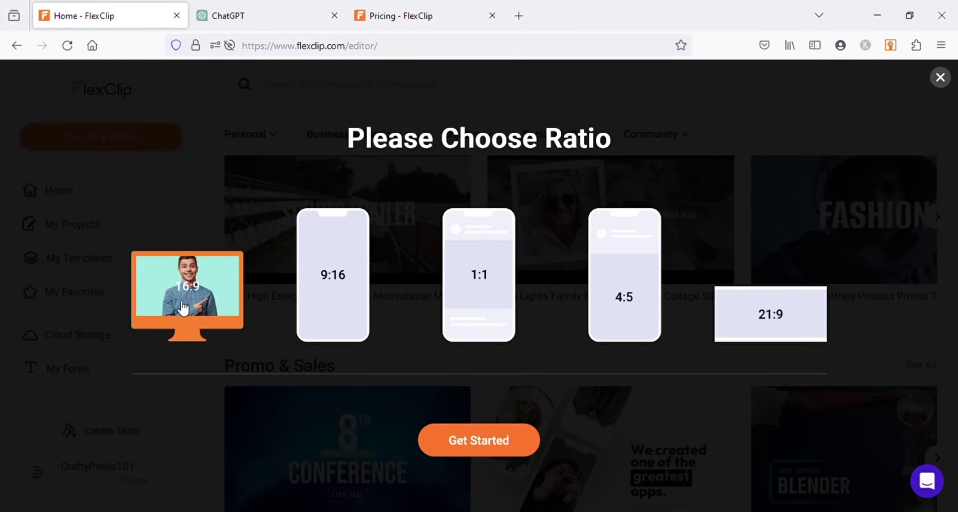
left_click(466, 443)
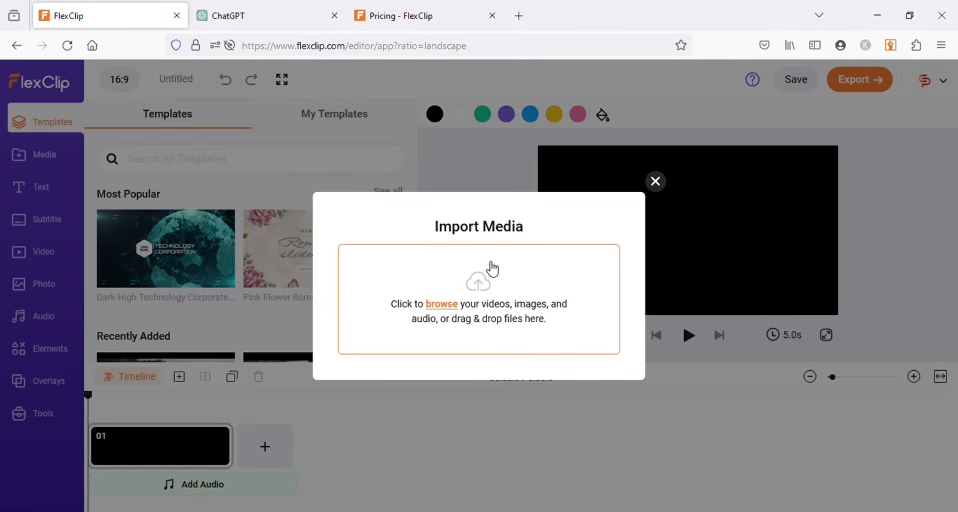
Close the Import Media dialog and view the Media panel
left_click(655, 183)
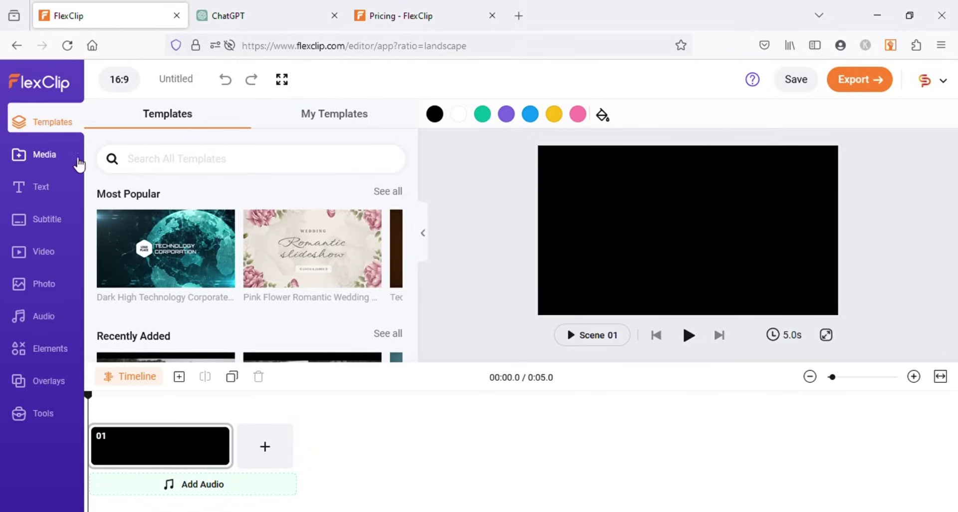
scroll(95, 239, "down", 10)
left_click(48, 164)
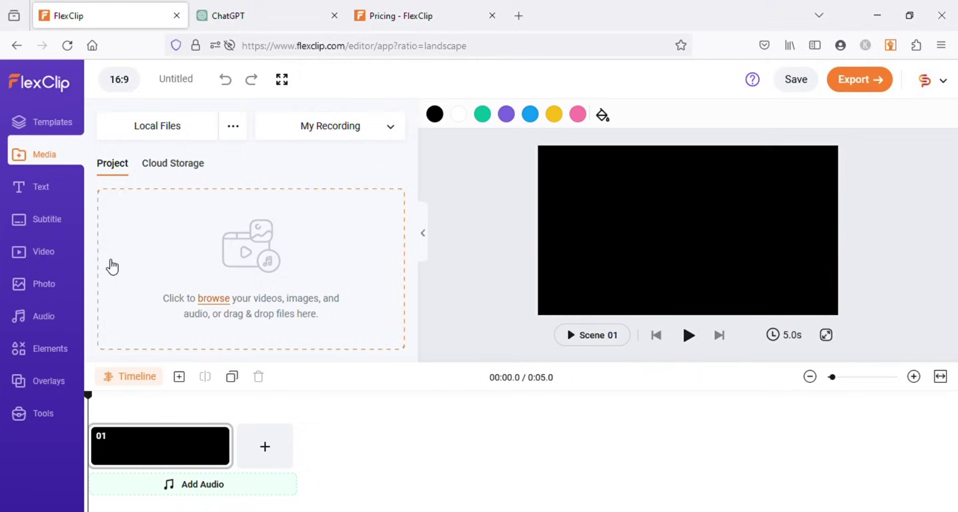
Browse the Text title presets, then show the Subtitle options: Auto AI, Manual, Upload Subtitle File
left_click(39, 199)
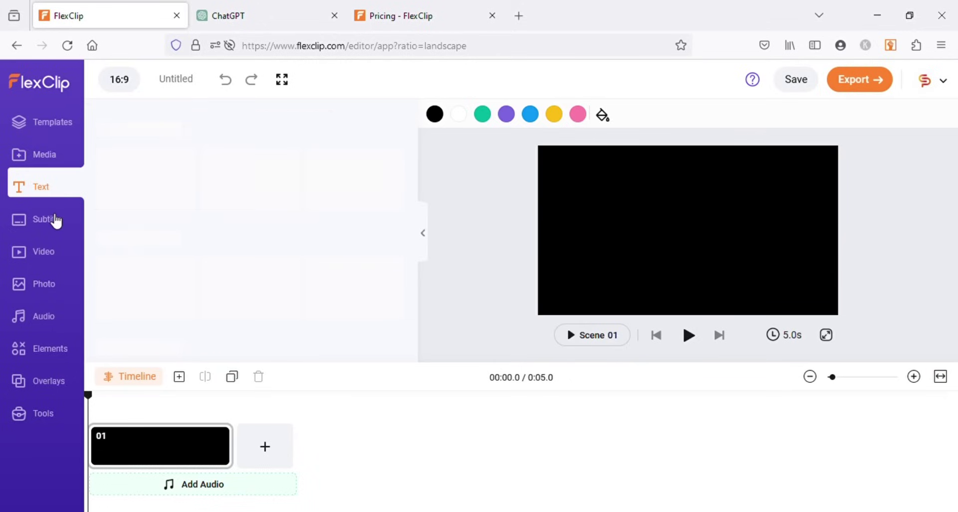
scroll(90, 206, "down", 8)
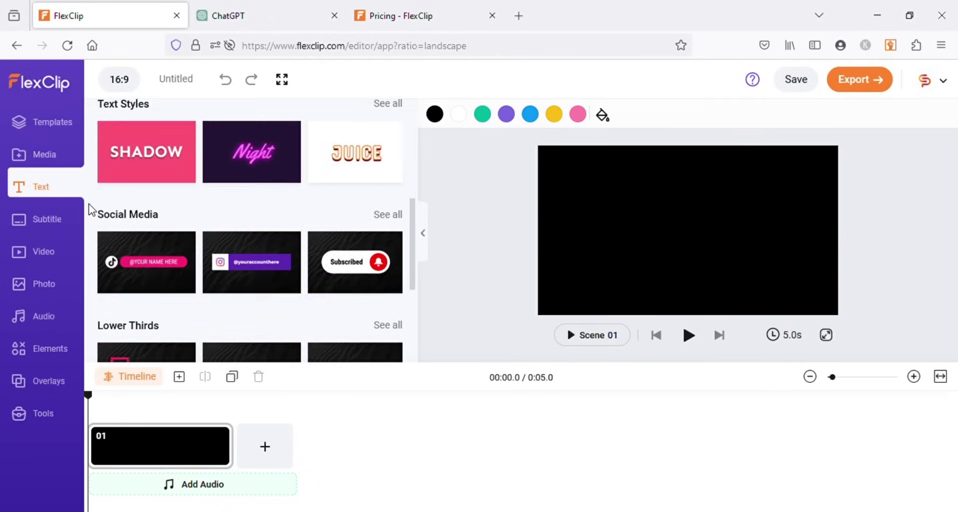
scroll(89, 205, "down", 6)
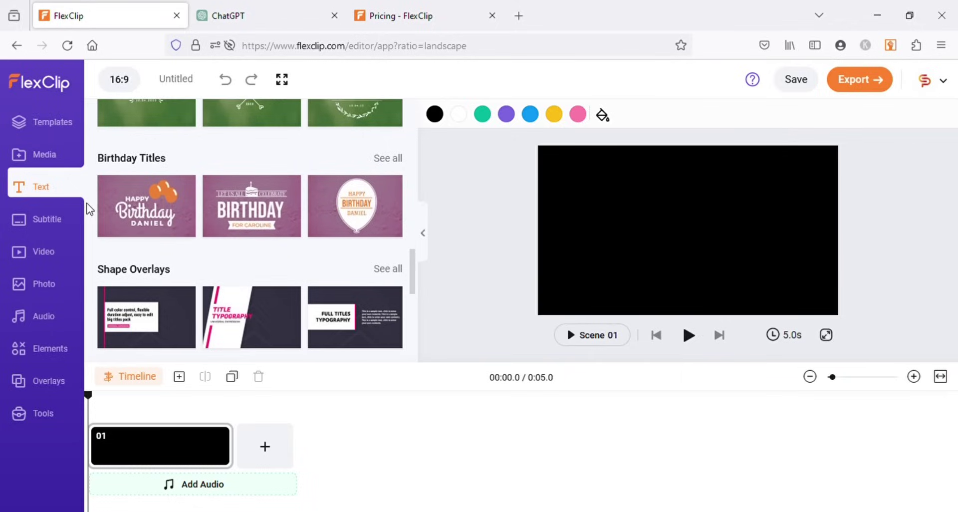
scroll(89, 208, "down", 3)
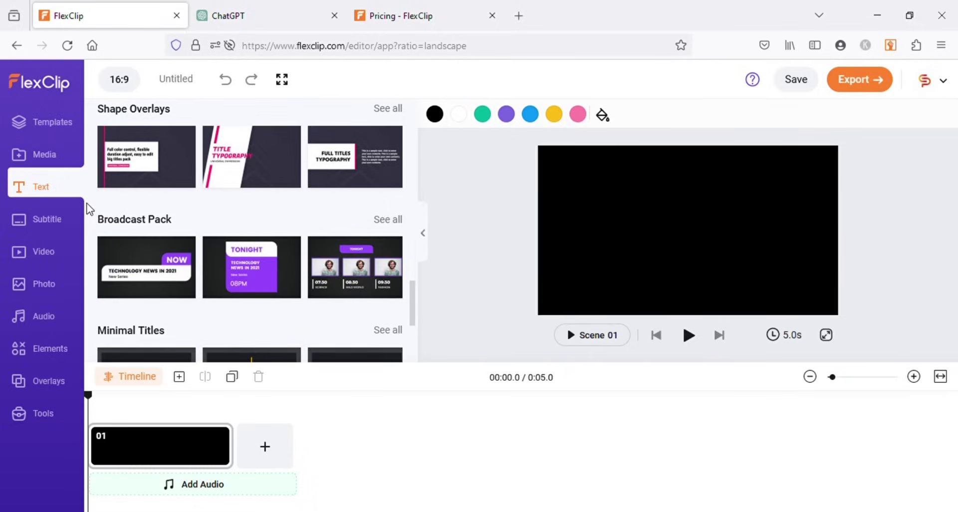
scroll(90, 209, "down", 4)
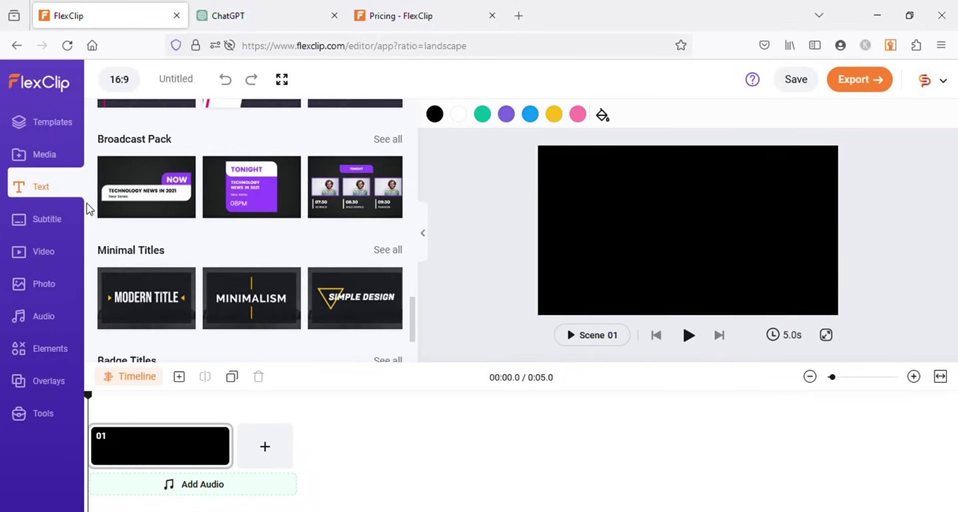
left_click(35, 220)
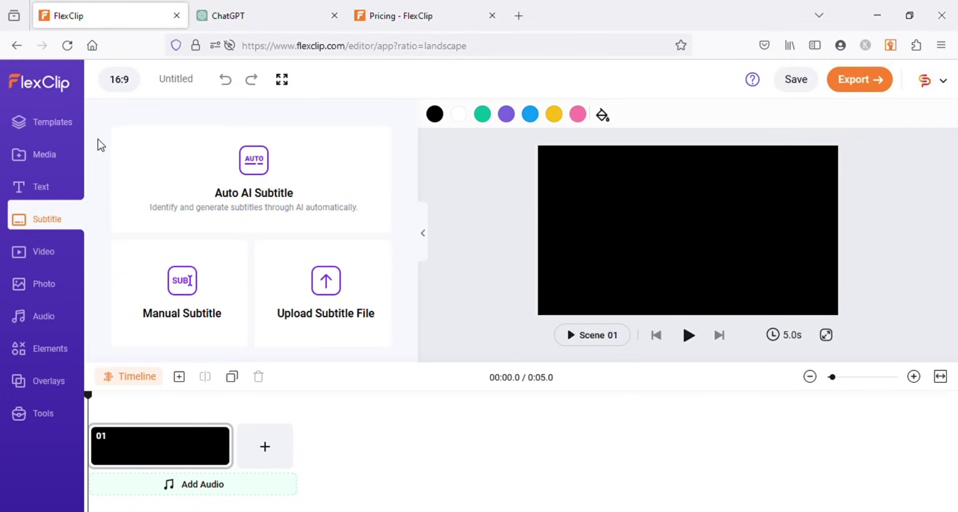
Browse the stock video and stock photo libraries
left_click(45, 253)
scroll(100, 175, "down", 10)
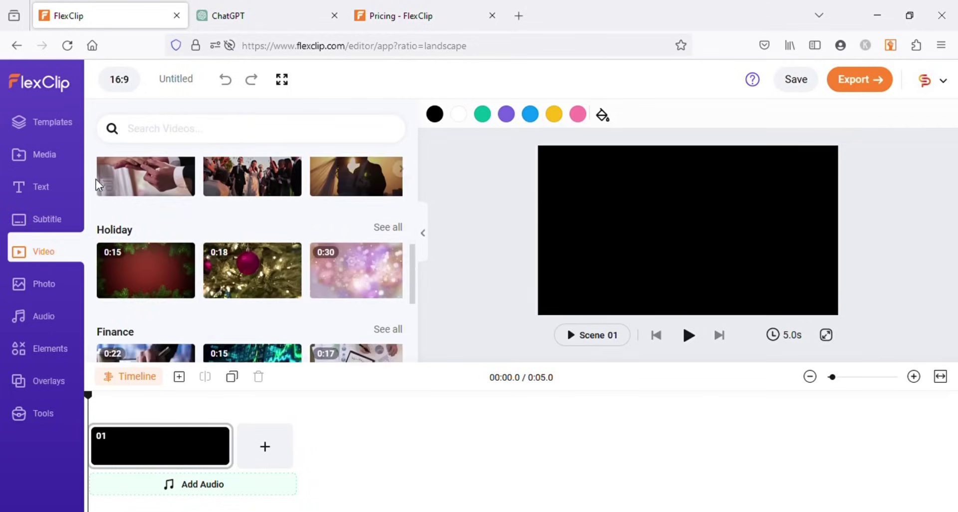
scroll(89, 196, "down", 5)
left_click(43, 286)
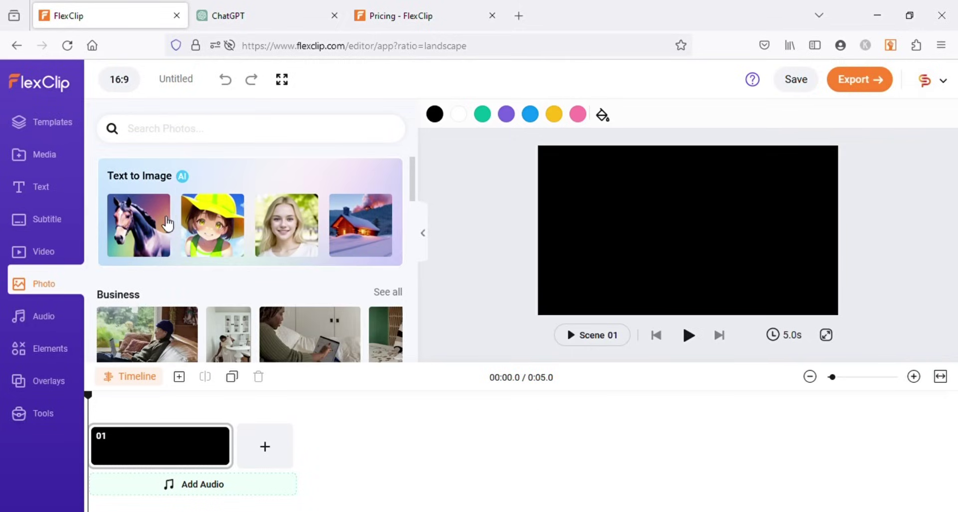
scroll(172, 222, "down", 3)
Browse the audio library's music tracks and sound effects
left_click(79, 302)
scroll(98, 217, "down", 5)
left_click(270, 120)
left_click(370, 117)
scroll(389, 225, "down", 5)
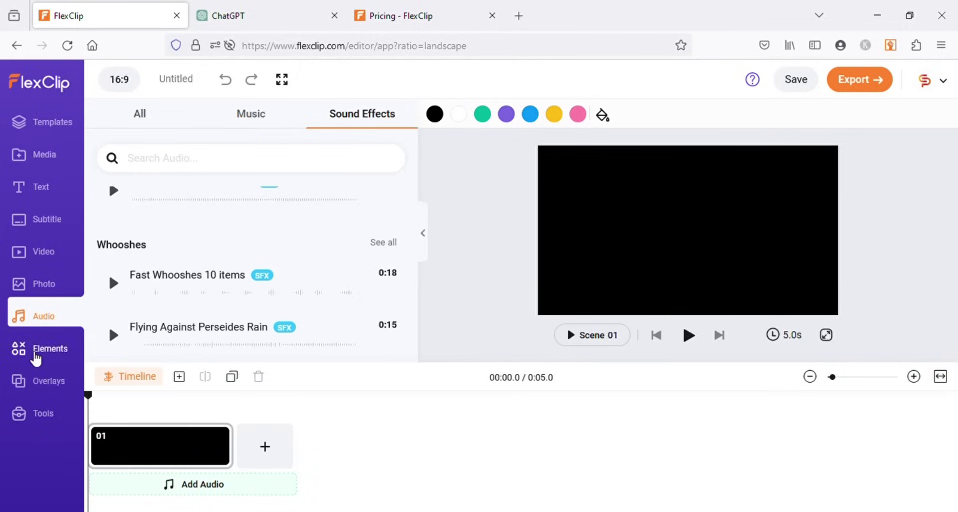
Browse the graphic elements, then scroll the Overlays library to the Glitch and Bokeh rows
left_click(38, 351)
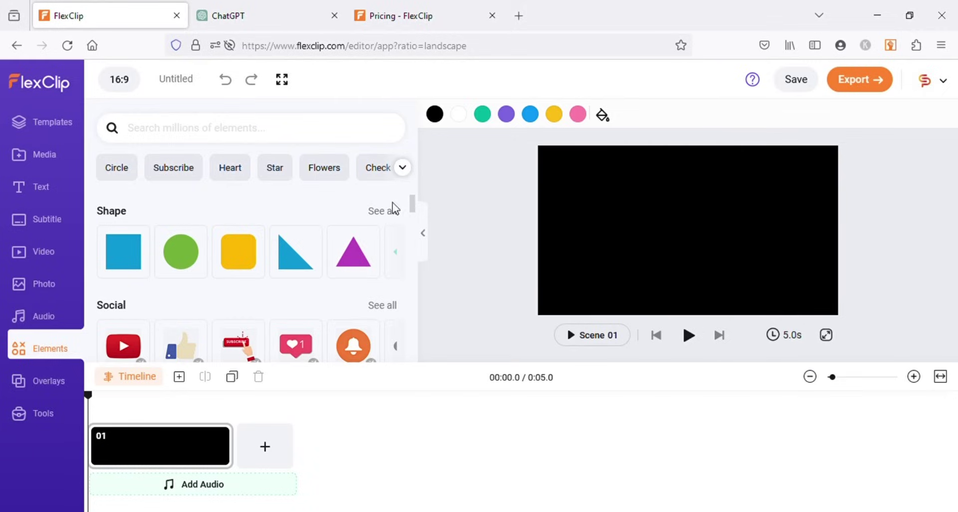
scroll(156, 269, "down", 2)
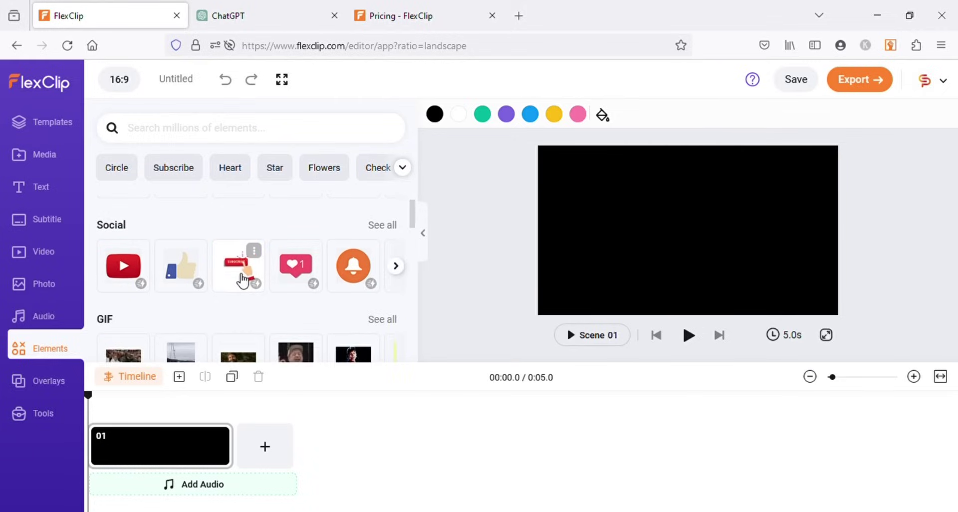
scroll(244, 282, "down", 2)
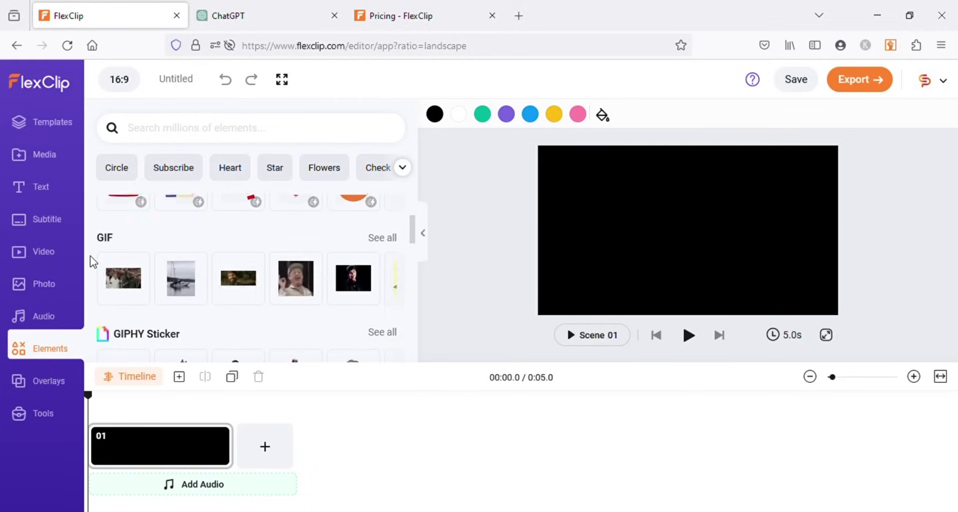
left_click(39, 387)
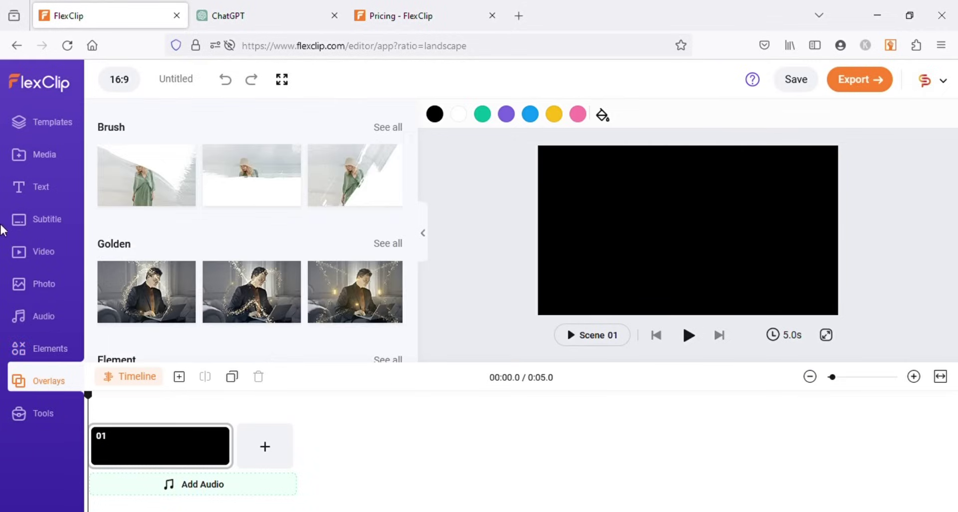
scroll(374, 190, "down", 10)
Open the Text to Speech tool from the AI tools list
left_click(44, 417)
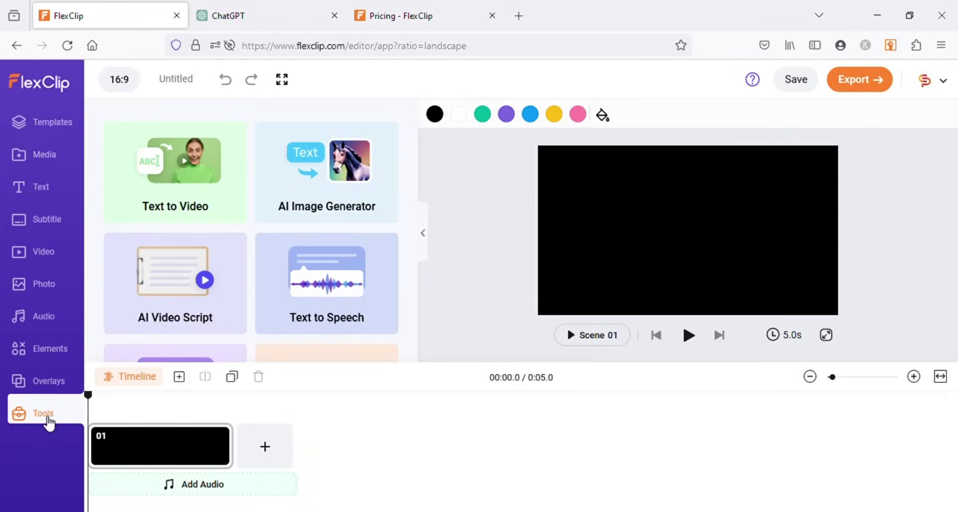
scroll(415, 226, "down", 2)
scroll(415, 226, "up", 3)
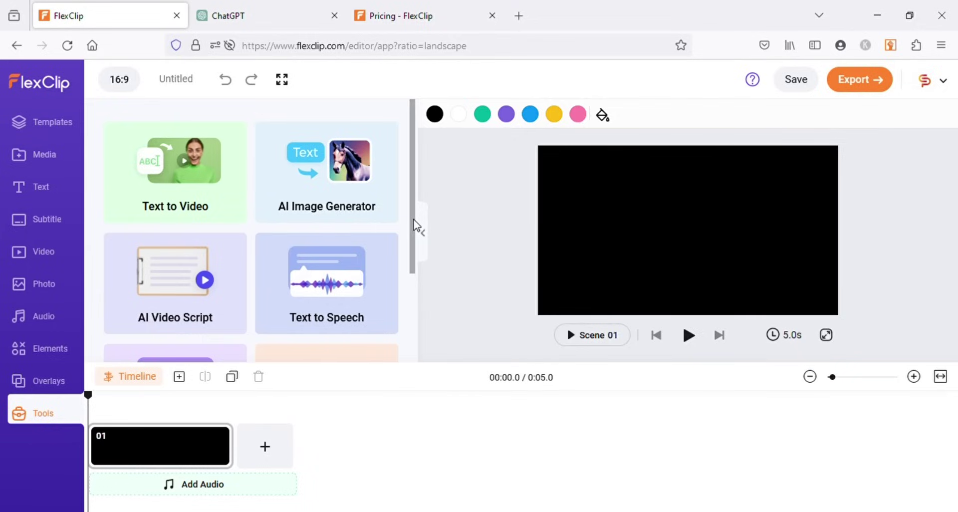
scroll(340, 192, "down", 2)
left_click(340, 192)
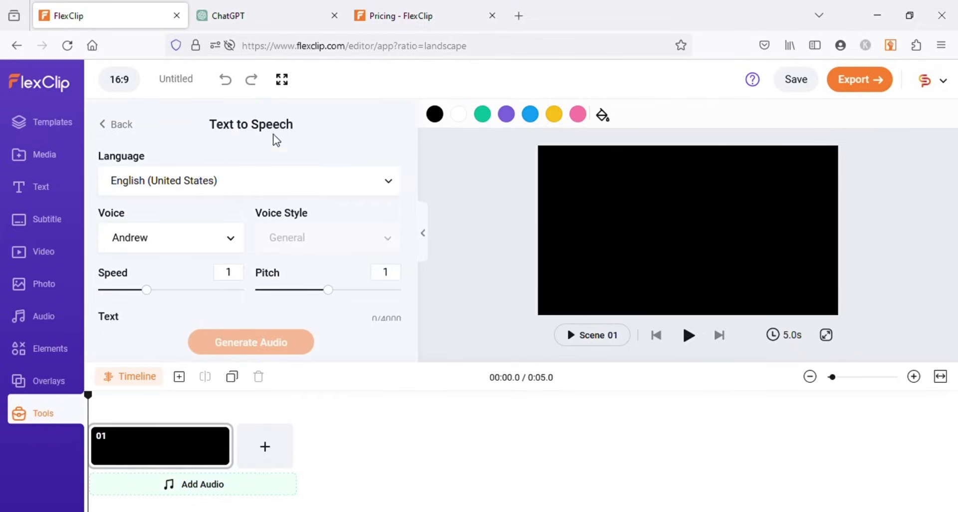
Keep English (United States) and choose Tony as the narrator voice after previewing Davis
left_click(254, 189)
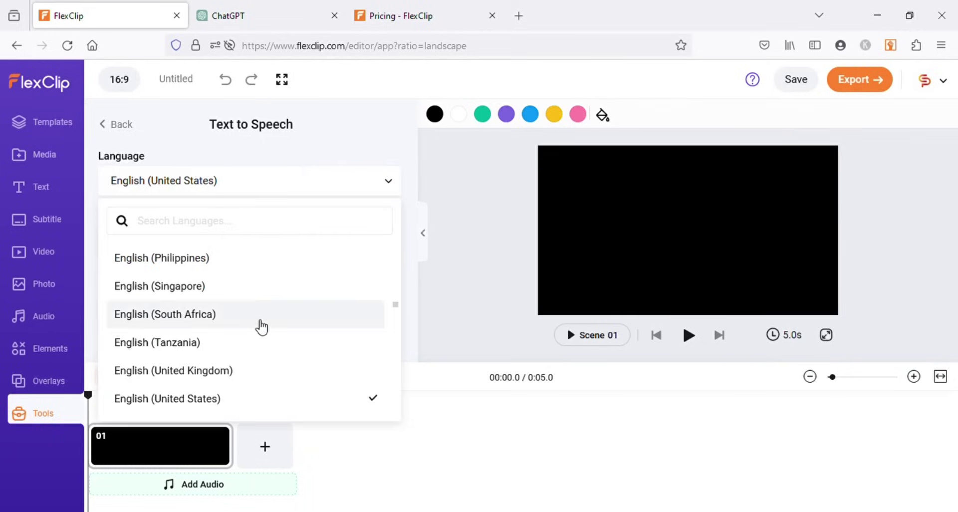
scroll(258, 325, "down", 8)
scroll(260, 279, "down", 12)
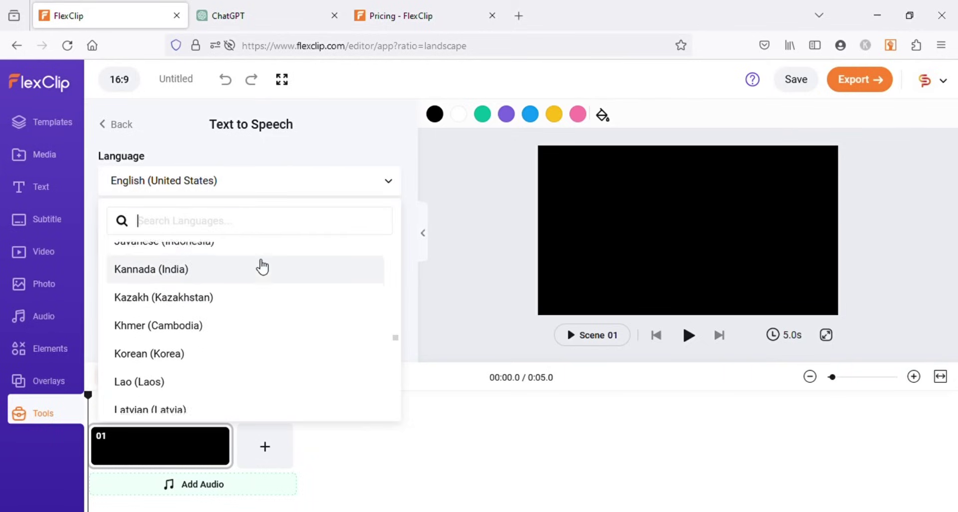
key("Escape")
left_click(225, 248)
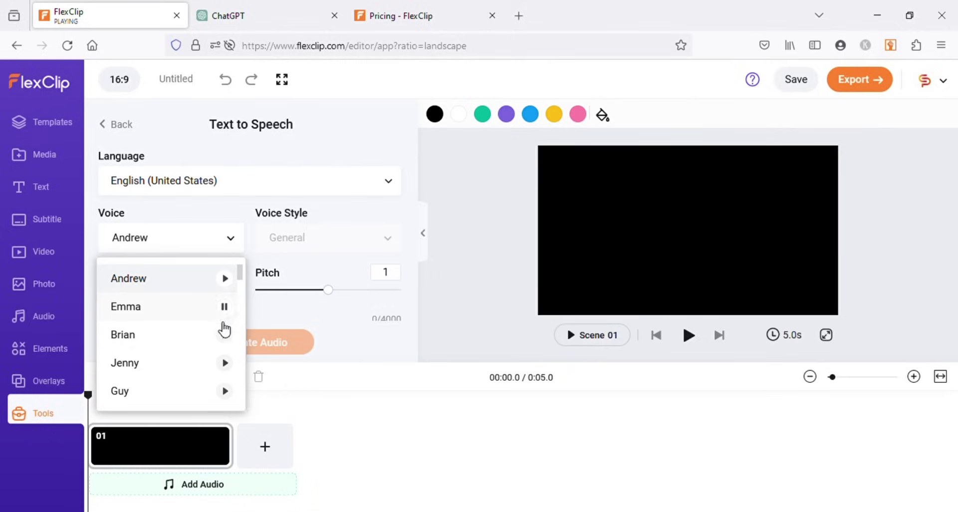
scroll(197, 338, "down", 3)
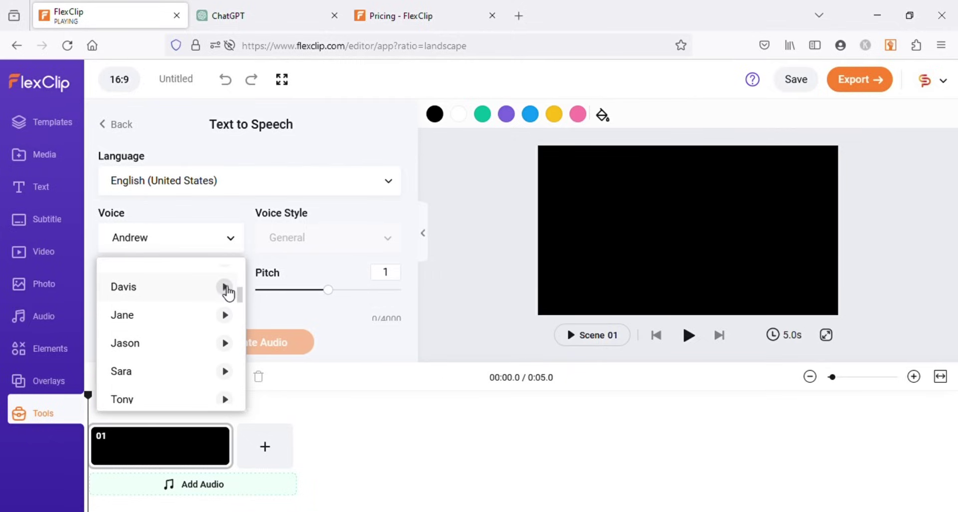
left_click(225, 287)
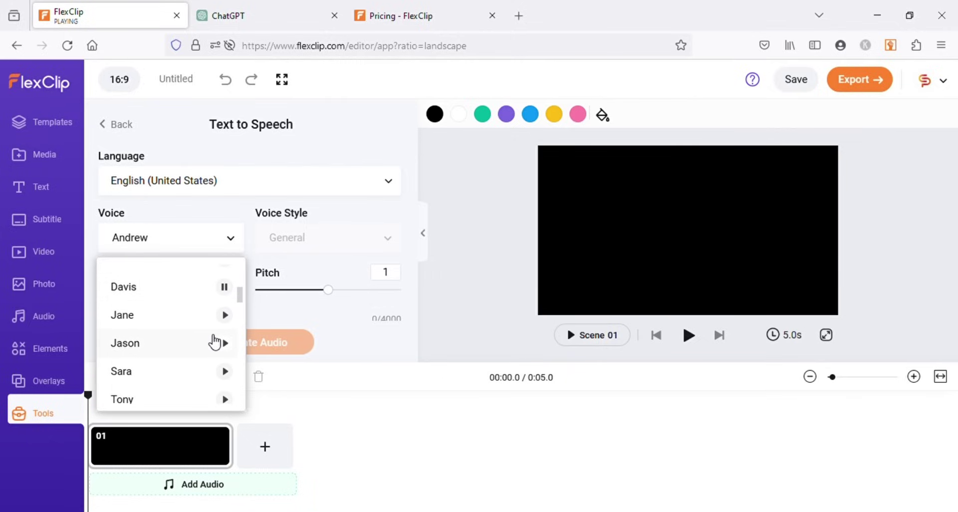
scroll(214, 342, "down", 2)
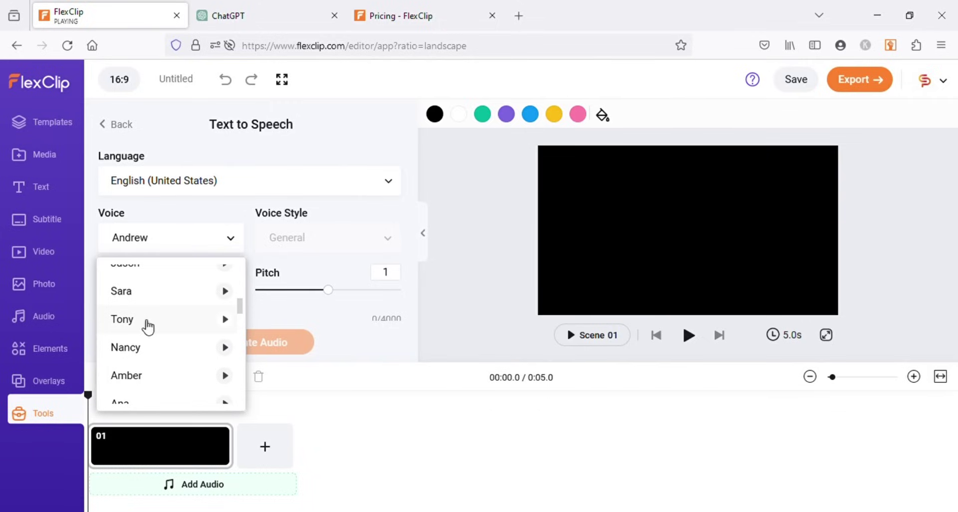
left_click(144, 323)
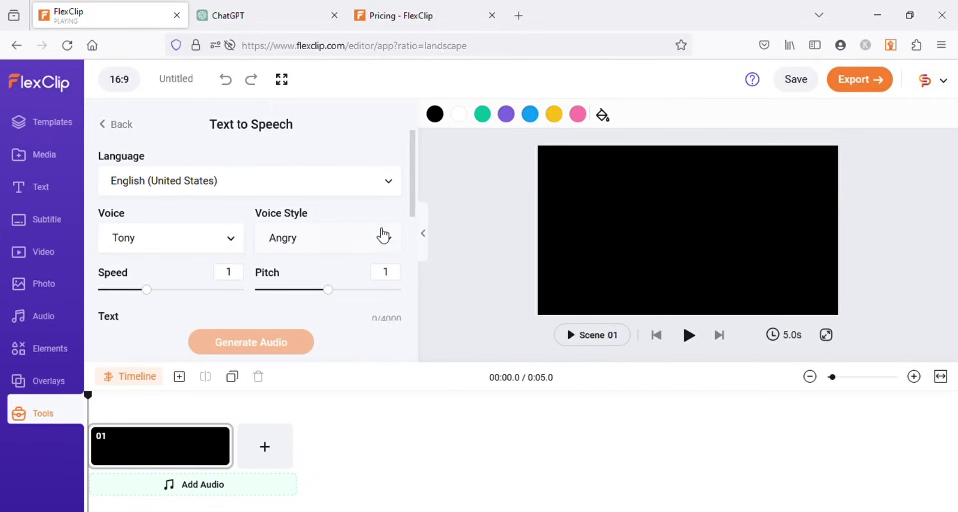
Set the voice style to Friendly, then return to the ChatGPT Egypt facts conversation
left_click(334, 244)
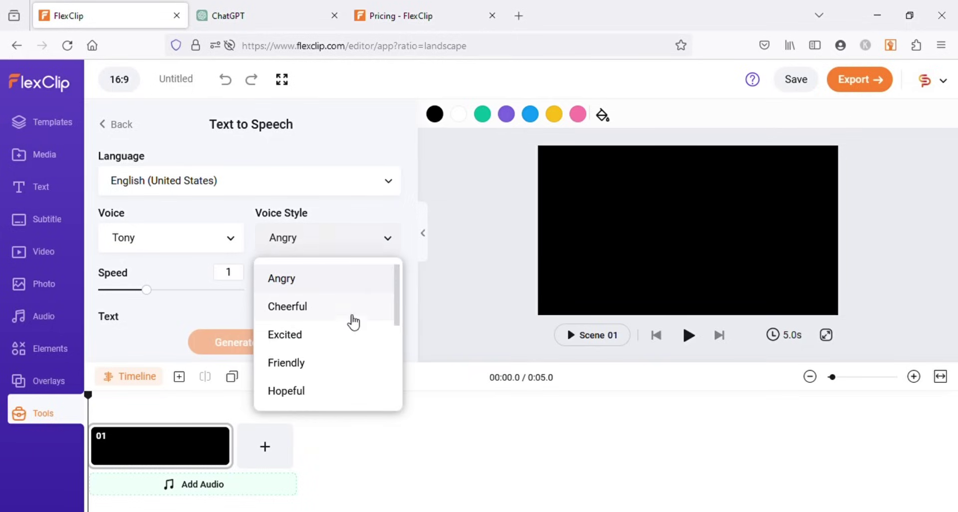
scroll(357, 329, "down", 2)
scroll(369, 325, "down", 2)
scroll(371, 326, "up", 4)
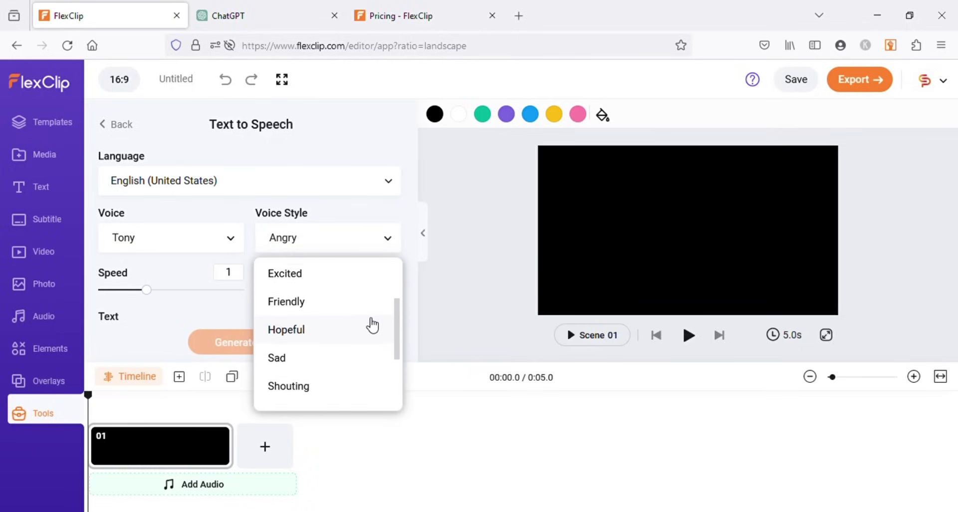
left_click(292, 364)
scroll(233, 259, "down", 5)
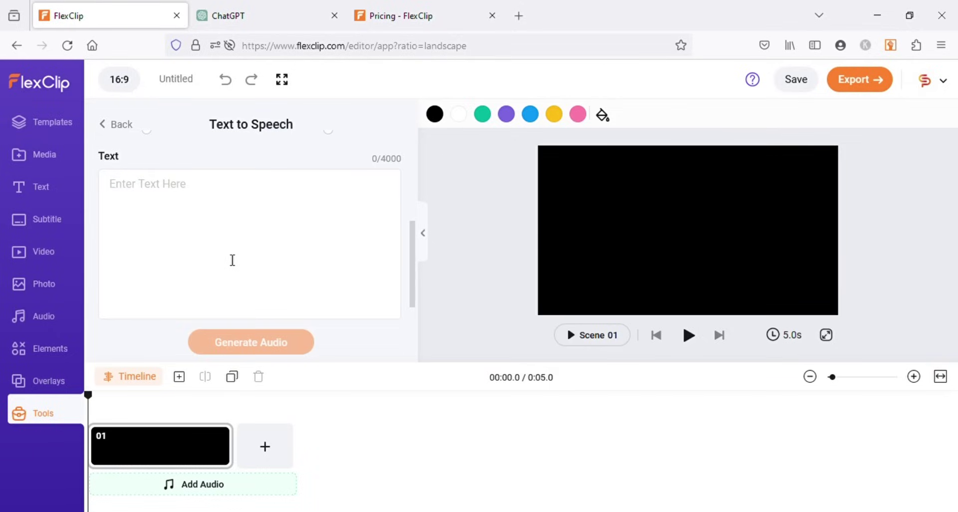
left_click(269, 19)
Copy ChatGPT's Egypt facts answer and paste it into the Text to Speech box
left_click(273, 420)
left_click(100, 16)
left_click(141, 227)
key("ctrl+v")
scroll(231, 245, "up", 5)
scroll(97, 278, "down", 5)
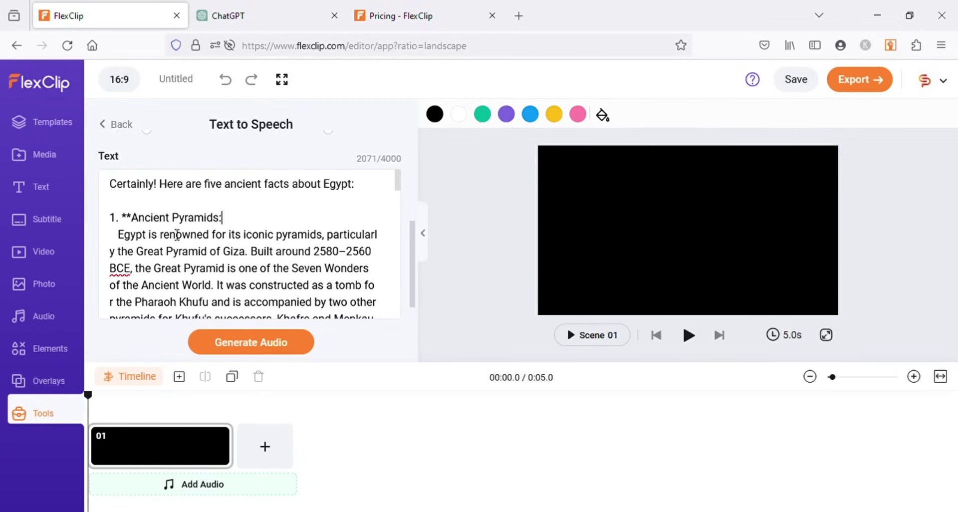
Delete the stray marks before Ancient Pyramids and the colon on the third heading
left_click(137, 219)
key("BackSpace")
key("BackSpace")
scroll(234, 244, "down", 3)
scroll(136, 231, "down", 3)
left_click(213, 200)
key("BackSpace")
key("BackSpace")
key("BackSpace")
scroll(278, 260, "down", 3)
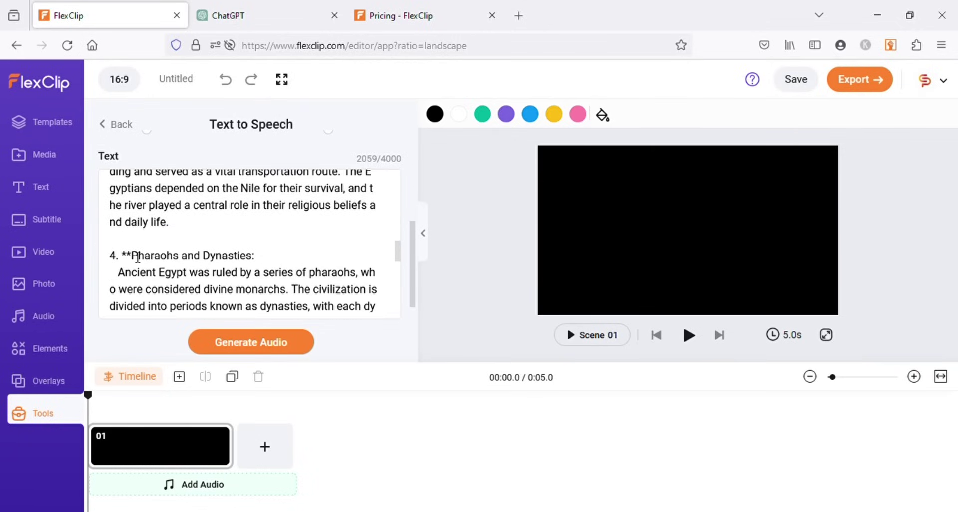
Delete the stray marks before Pharaohs and Dynasties and before Mummification
left_click(137, 257)
key("BackSpace")
key("BackSpace")
scroll(246, 254, "down", 3)
left_click(138, 247)
key("BackSpace")
key("BackSpace")
scroll(250, 260, "down", 3)
scroll(288, 267, "up", 15)
Replace the opening phrase with 'Five ancient facts about Egypt:' and generate the speech audio
left_click_drag(208, 185, 113, 183)
key("BackSpace")
type("Five ancient facts about Egypt:")
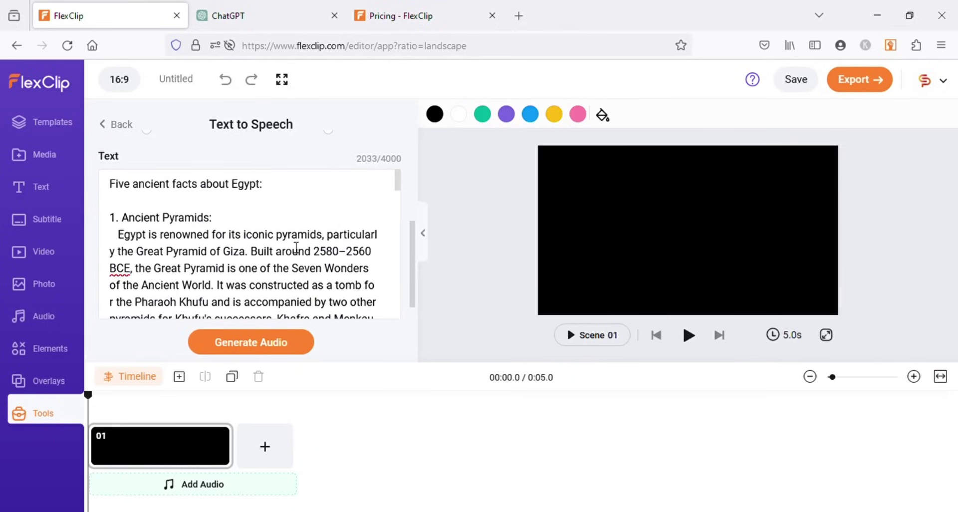
left_click(255, 345)
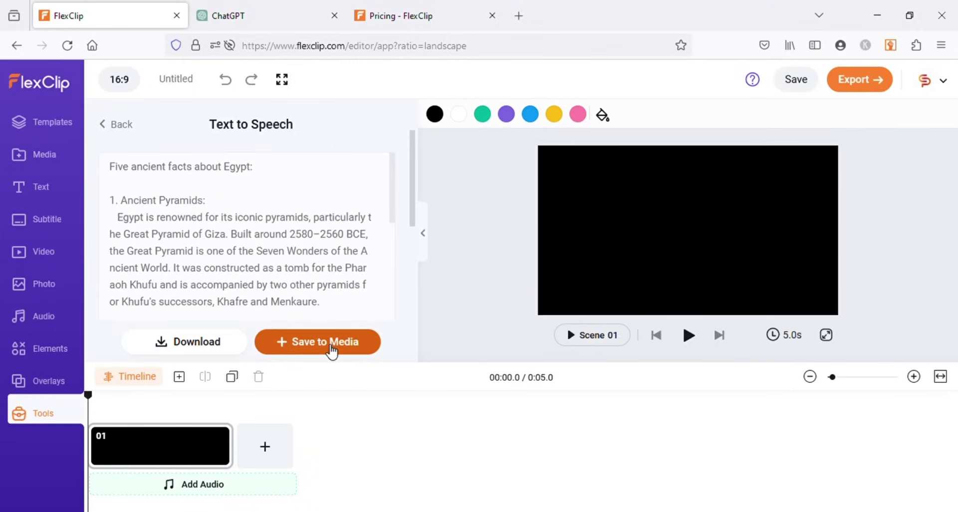
Save the 2:07 narration MP3 to media, add it under scene 01, then return to ChatGPT's top
left_click(331, 349)
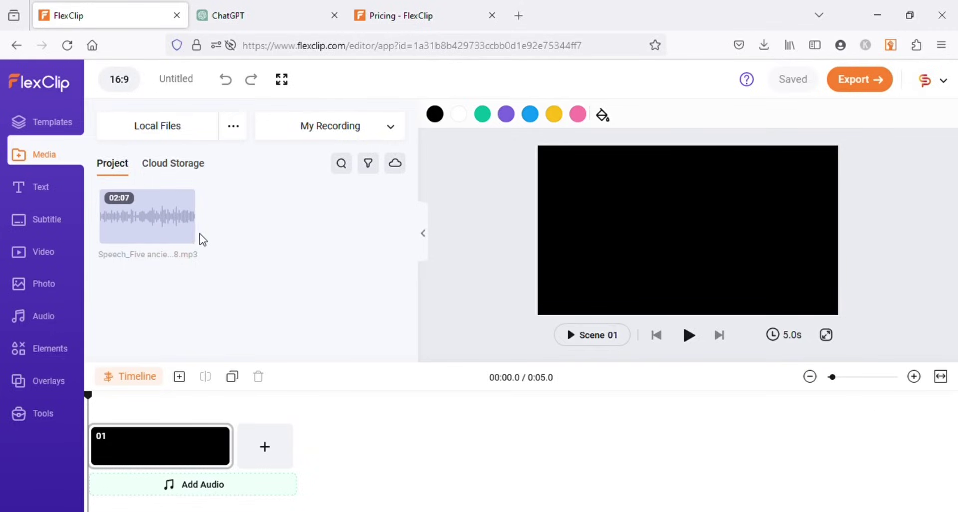
left_click(184, 232)
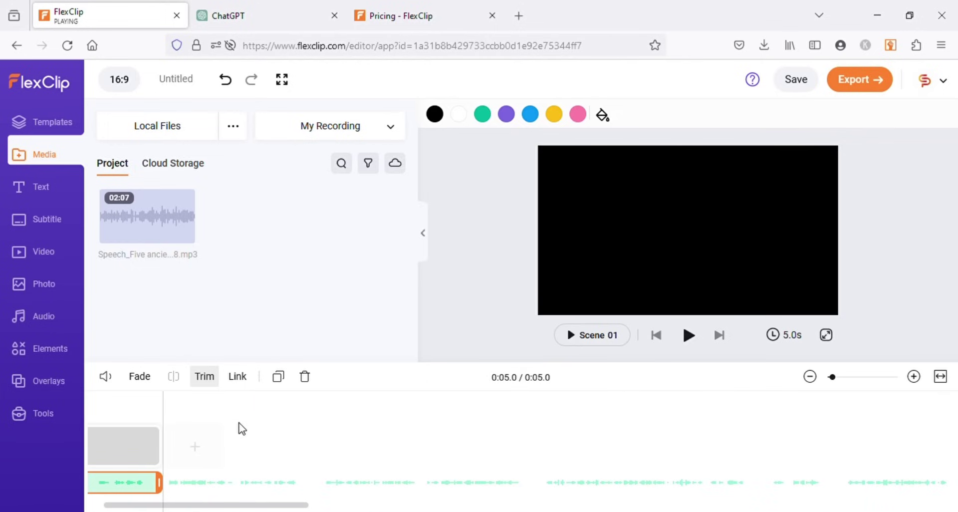
left_click(49, 254)
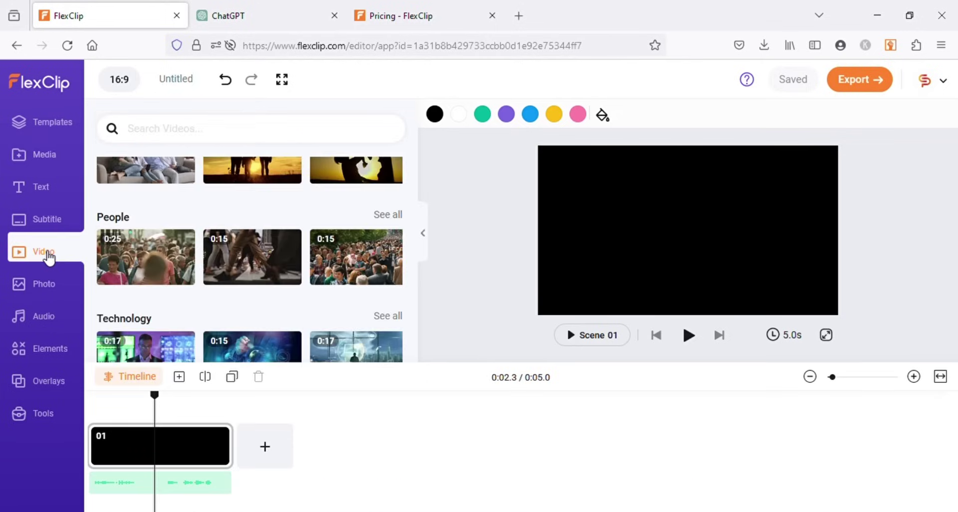
scroll(391, 233, "down", 4)
scroll(391, 233, "down", 5)
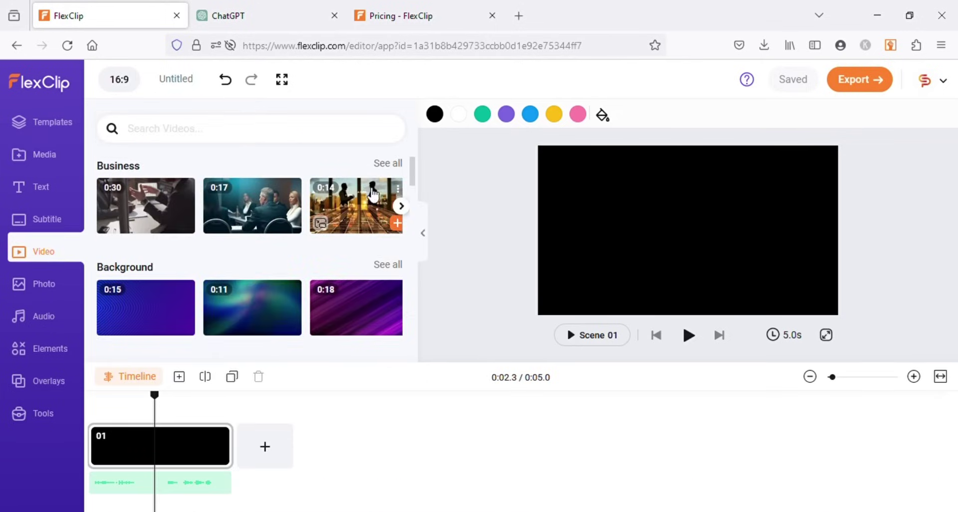
left_click(263, 7)
scroll(289, 164, "up", 7)
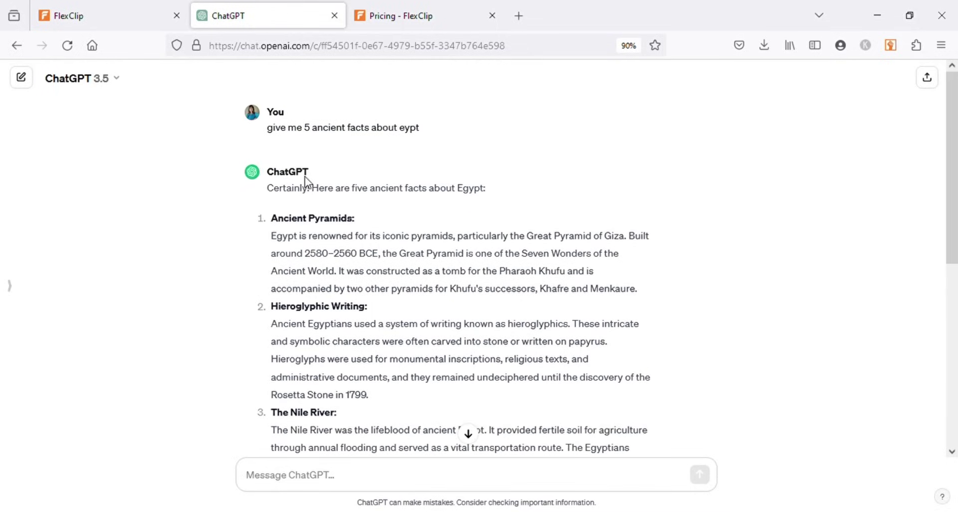
Search FlexClip stock videos for 'Ancient Pyramids:' copied from ChatGPT's first heading
left_click_drag(280, 225, 354, 225)
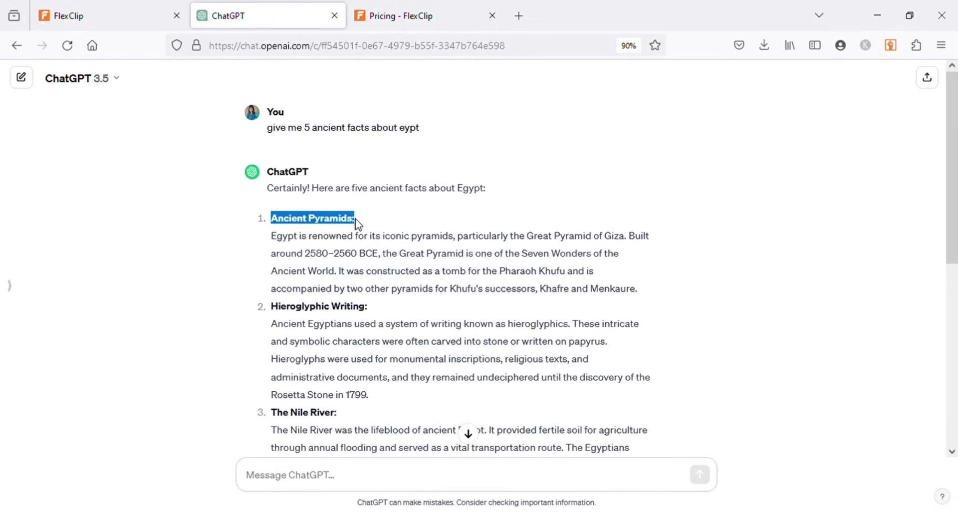
left_click(109, 10)
left_click(253, 143)
key("ctrl+v")
key("Return")
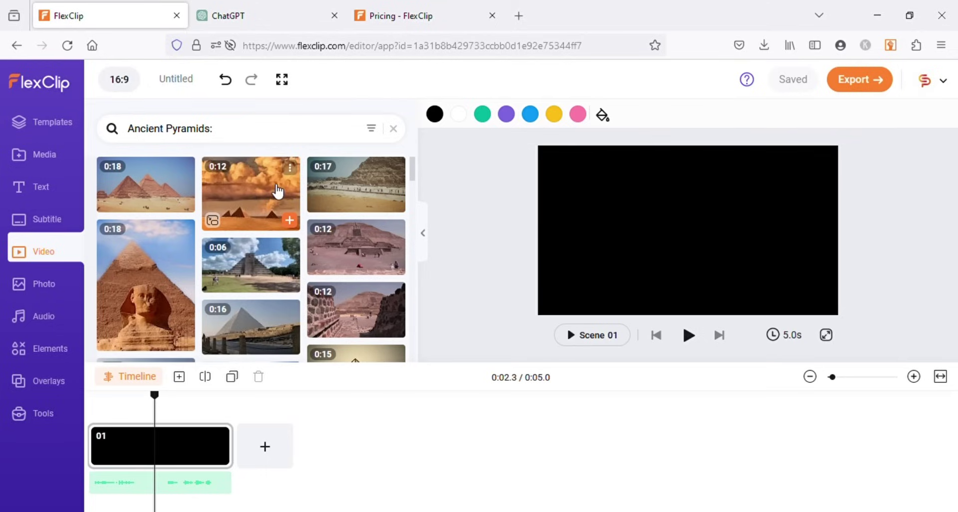
Add two pyramid clips as scenes 01 and 02, trimming each to about 6 seconds
left_click(290, 221)
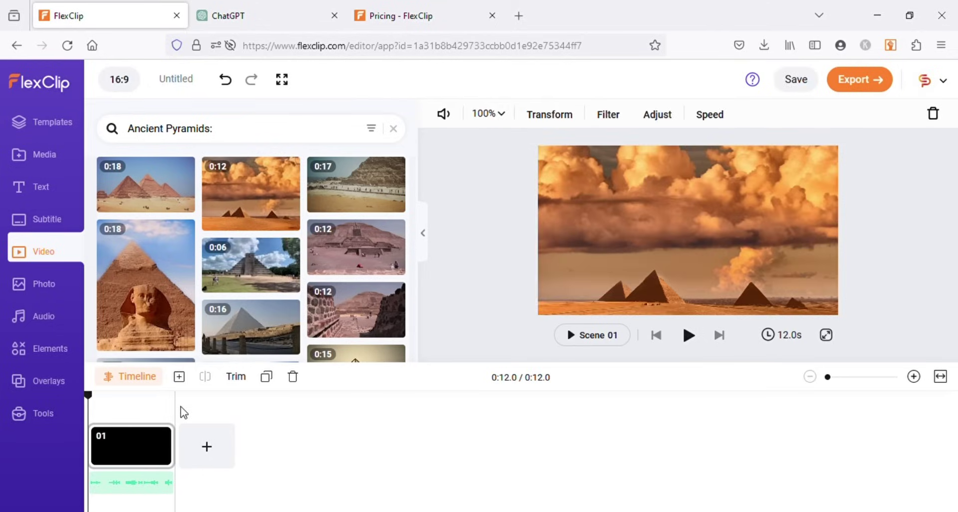
left_click_drag(179, 445, 152, 439)
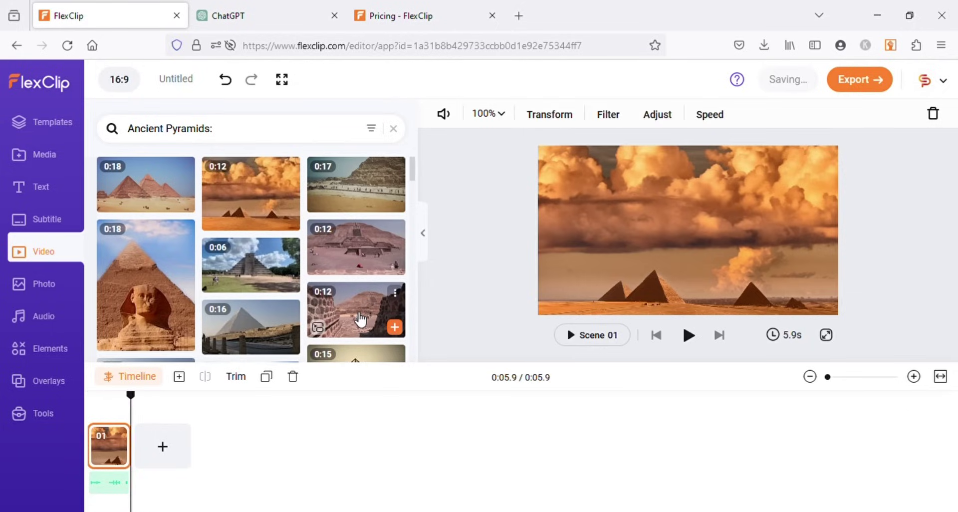
left_click(388, 332)
left_click_drag(205, 445, 177, 446)
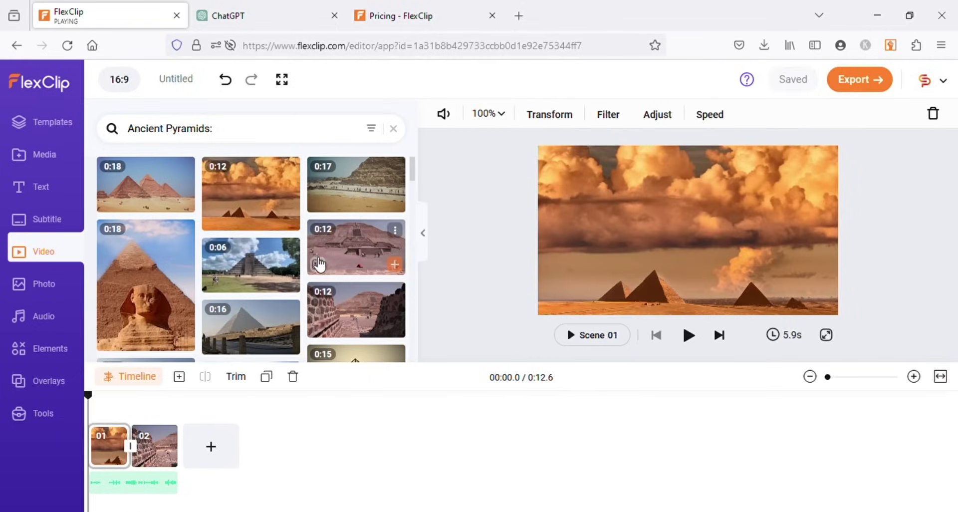
Insert a scene after scene 01, preview playback, and add a pyramid clip as scene 04
scroll(316, 264, "down", 4)
scroll(314, 265, "down", 2)
left_click(216, 430)
left_click(688, 335)
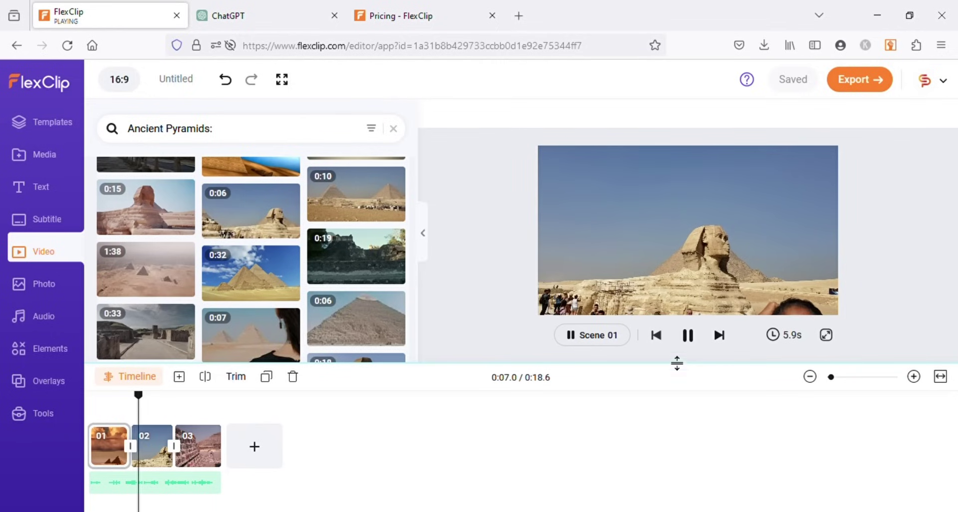
left_click(691, 337)
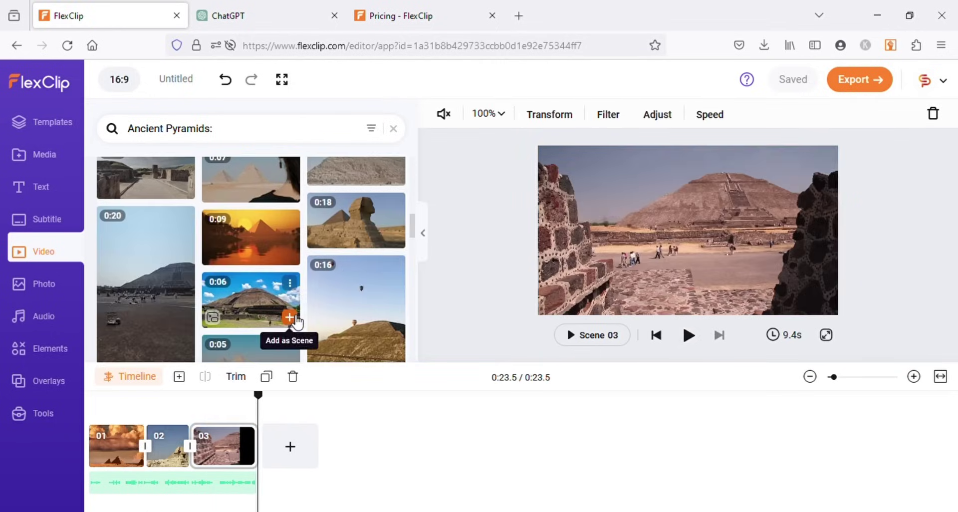
left_click(289, 317)
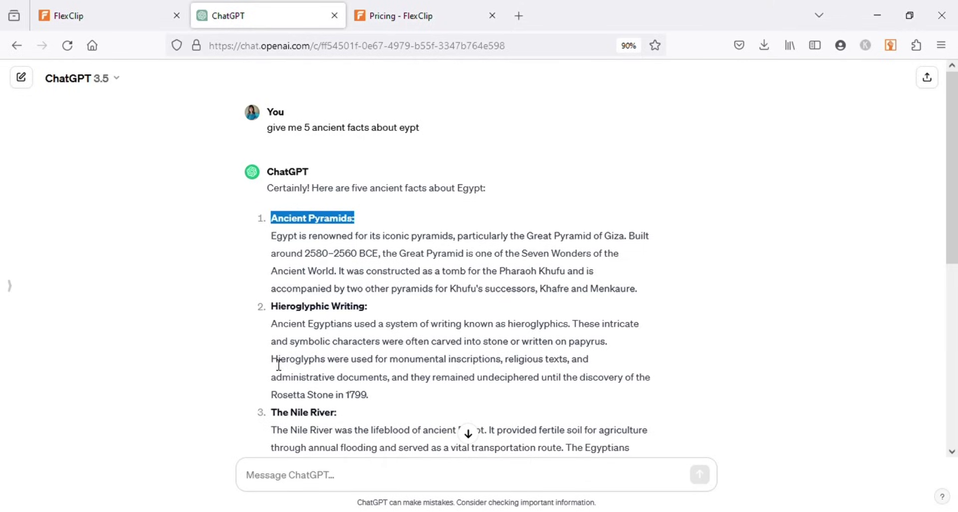
Replace the stock video search with 'Hieroglyphs' copied from the ChatGPT answer
left_click_drag(278, 364, 328, 368)
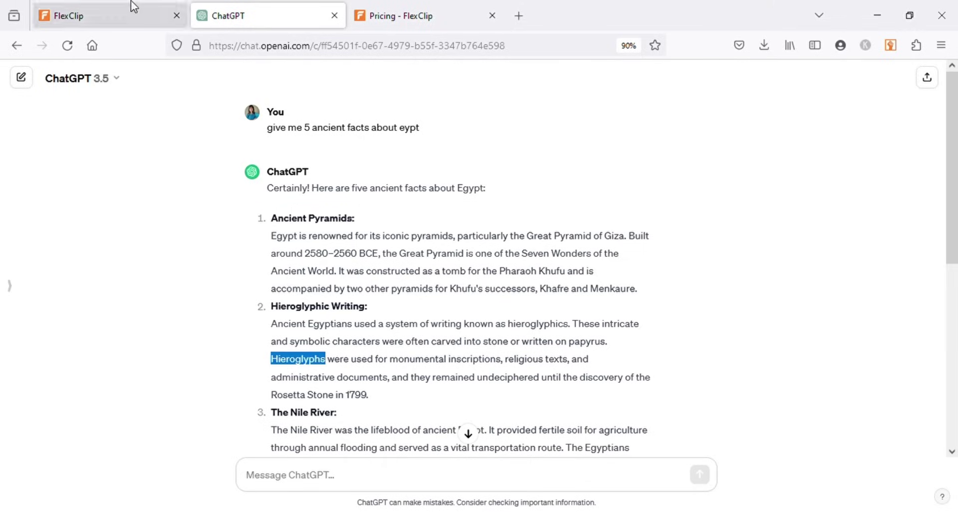
left_click(133, 15)
left_click(217, 129)
key("ctrl+a")
key("ctrl+v")
key("Return")
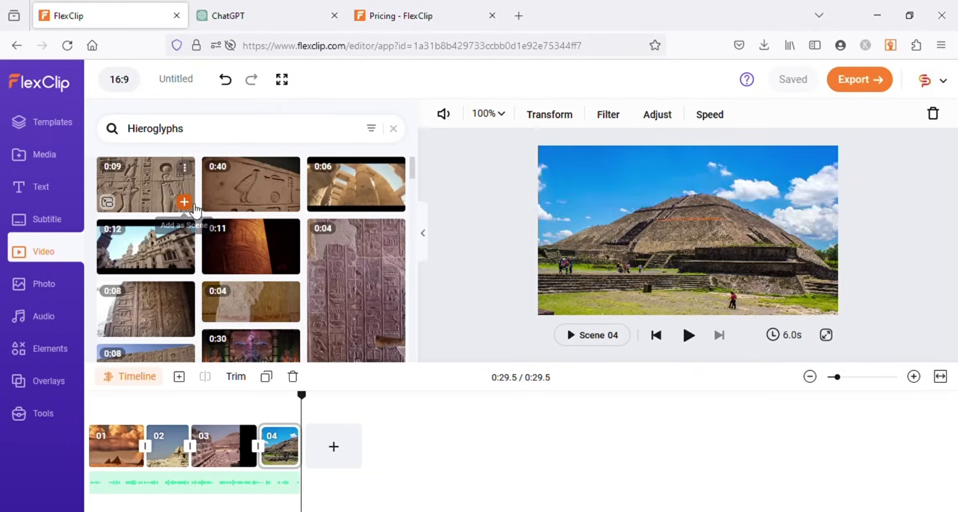
Add the 9-second and 40-second hieroglyph clips as scenes 05 and 06
left_click(185, 200)
left_click(289, 202)
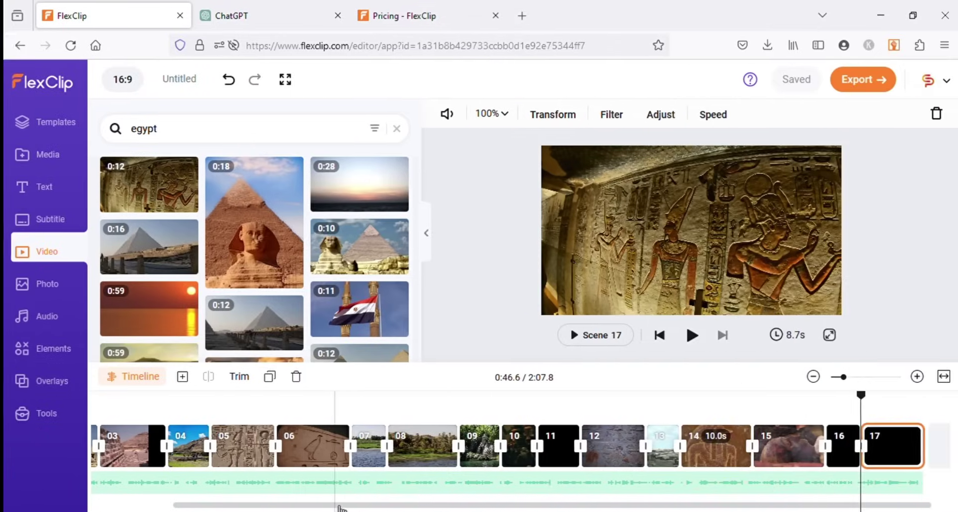
left_click_drag(336, 504, 152, 503)
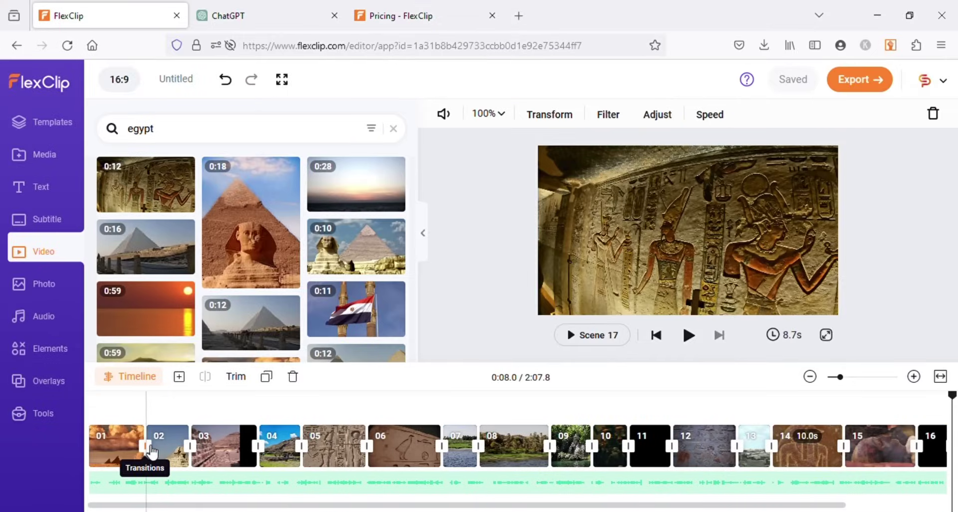
Apply a 1-second Fade transition between all scenes and preview scene 02
left_click(150, 448)
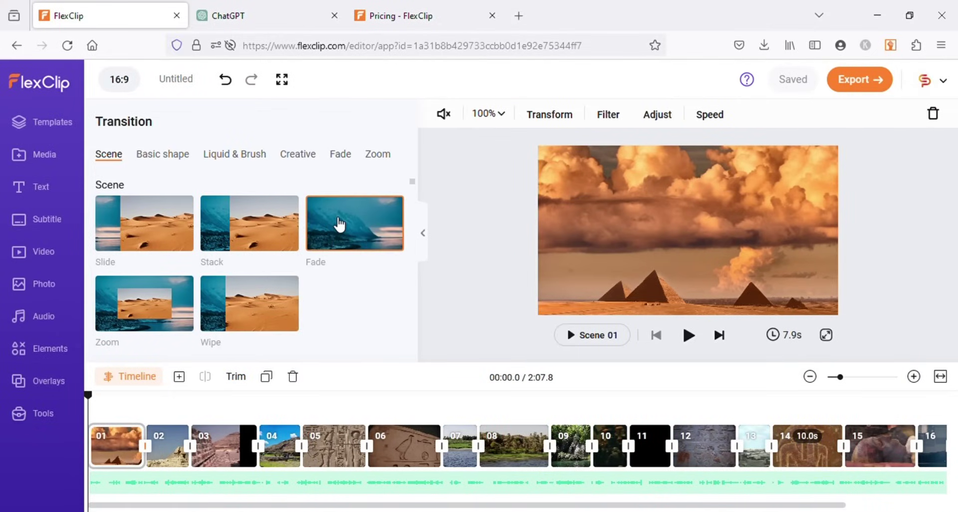
left_click(338, 239)
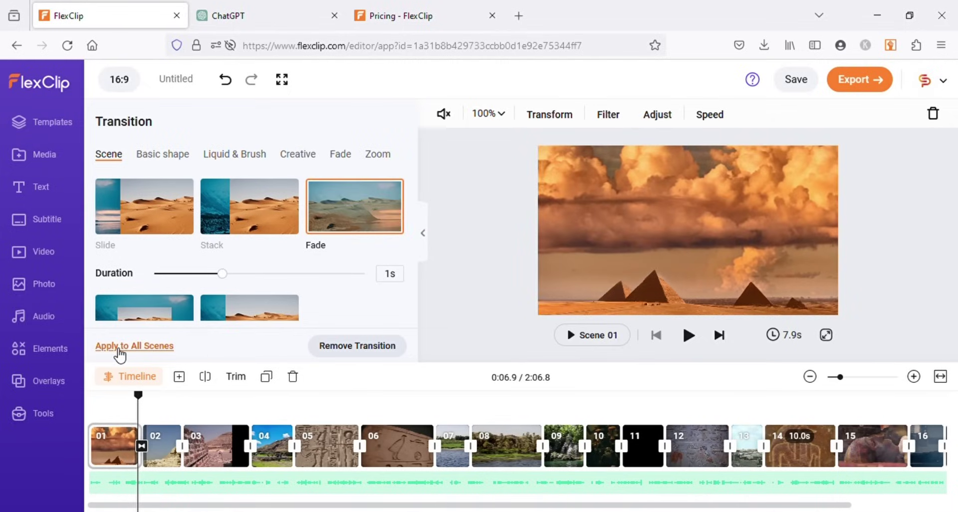
left_click(136, 350)
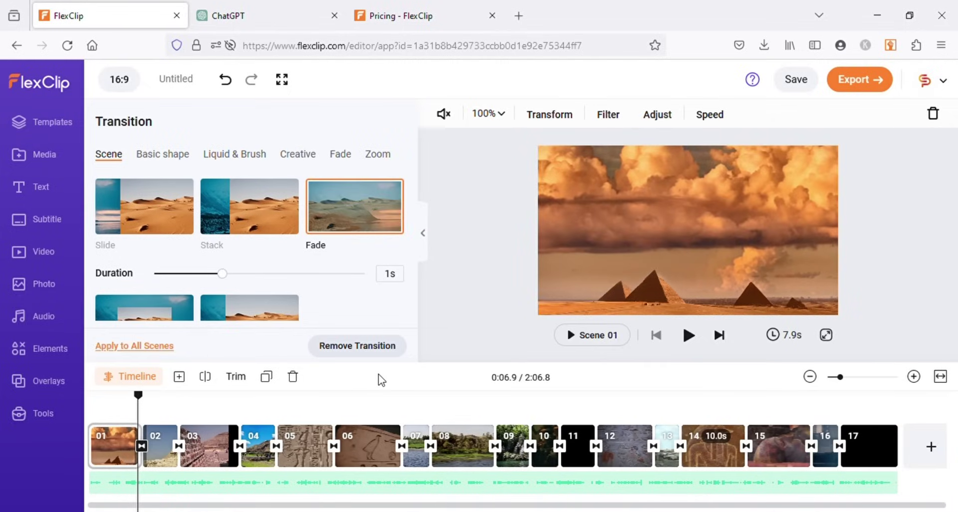
left_click(168, 405)
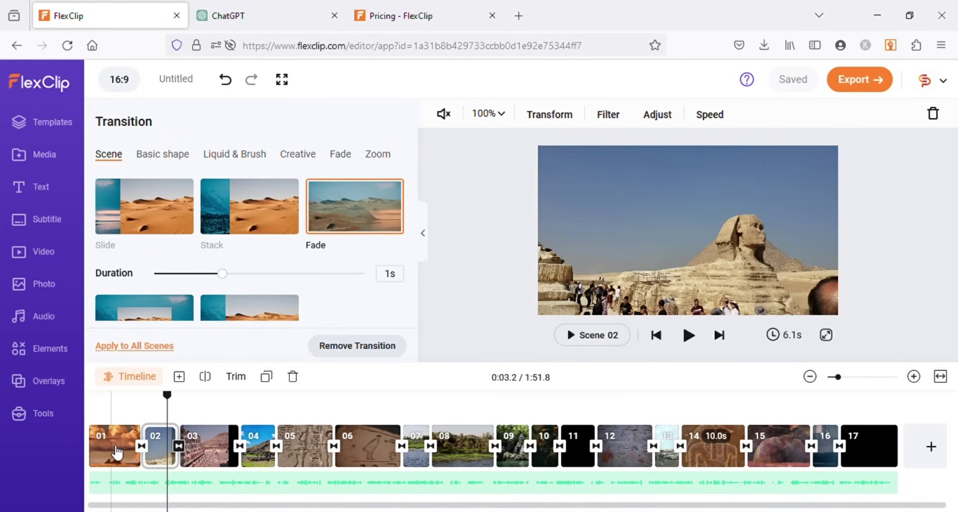
left_click(113, 449)
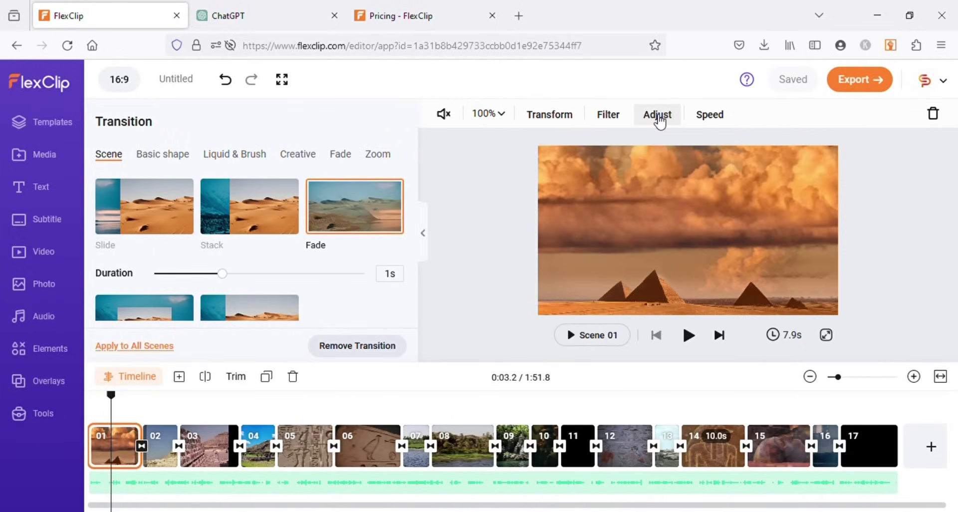
Lower scene 01's exposure to -17, contrast to -3 and brightness to -30
left_click(658, 116)
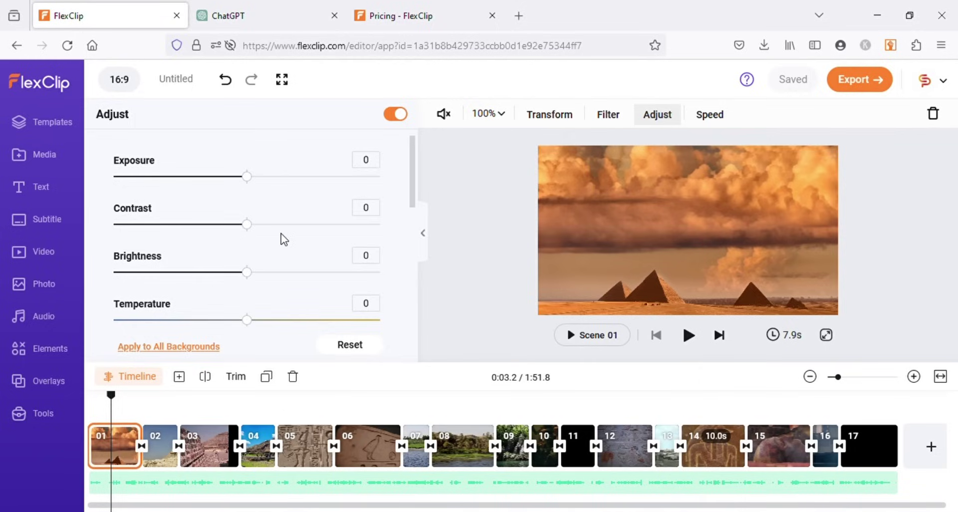
scroll(284, 239, "down", 2)
scroll(283, 239, "up", 2)
left_click(227, 179)
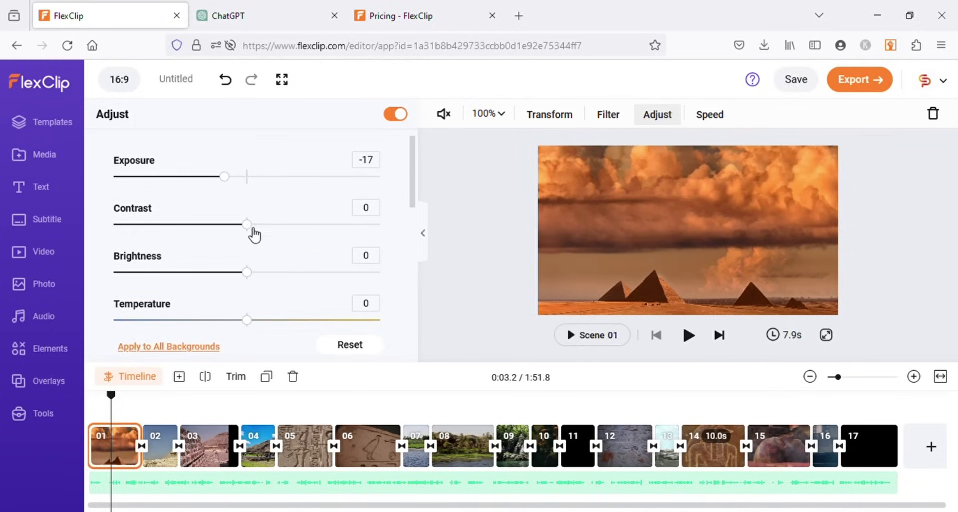
left_click(226, 224)
left_click(245, 272)
left_click(207, 272)
left_click(243, 224)
Set highlights to -12, apply the adjustments to all backgrounds, and save the project
scroll(283, 272, "down", 2)
scroll(284, 272, "down", 2)
left_click(231, 223)
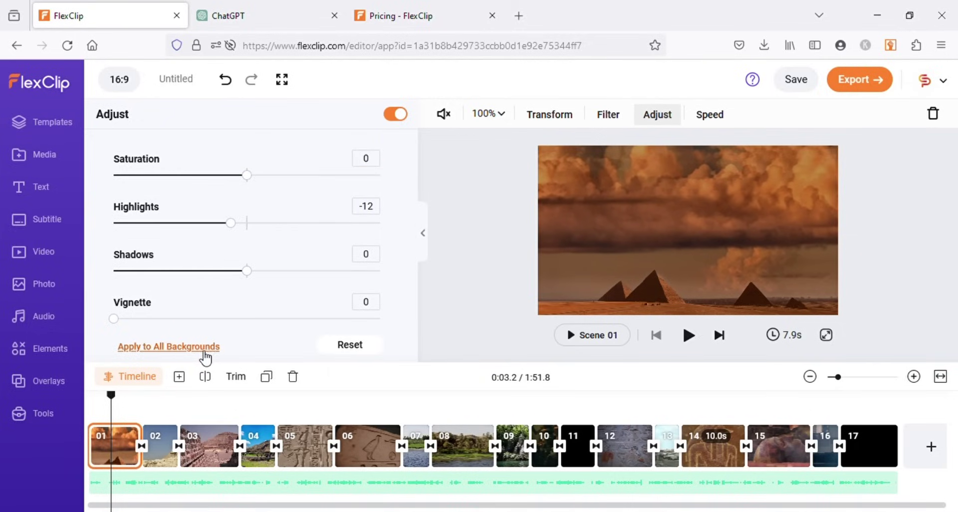
left_click(180, 347)
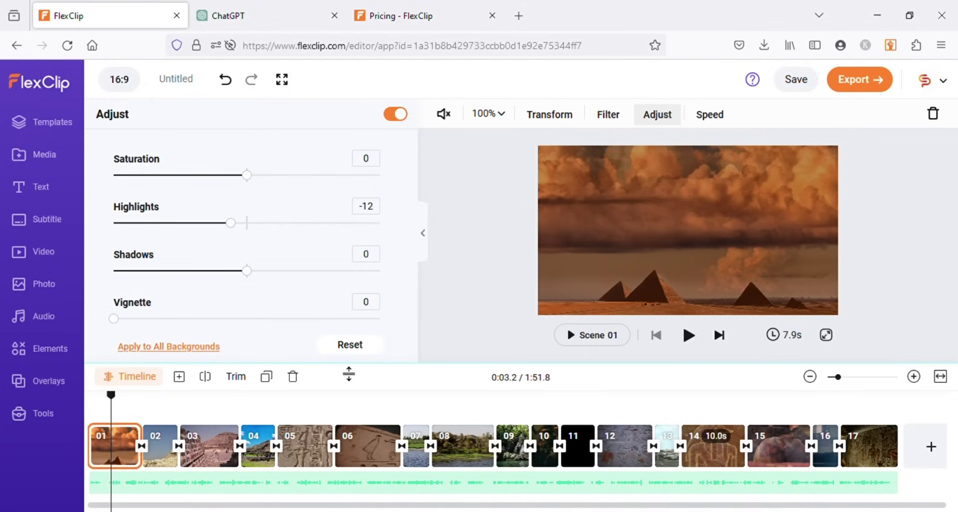
left_click(793, 80)
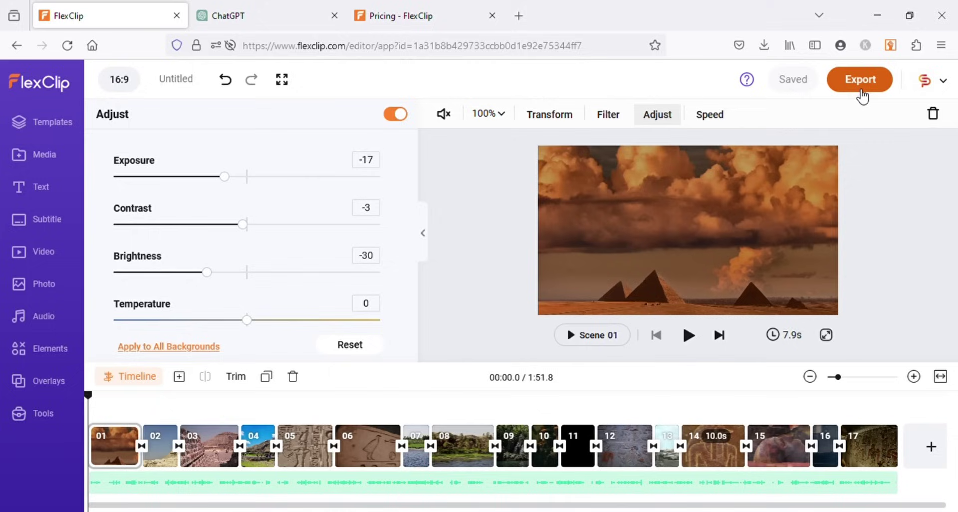
Export the video at 1080p from the Export format panel
left_click(860, 80)
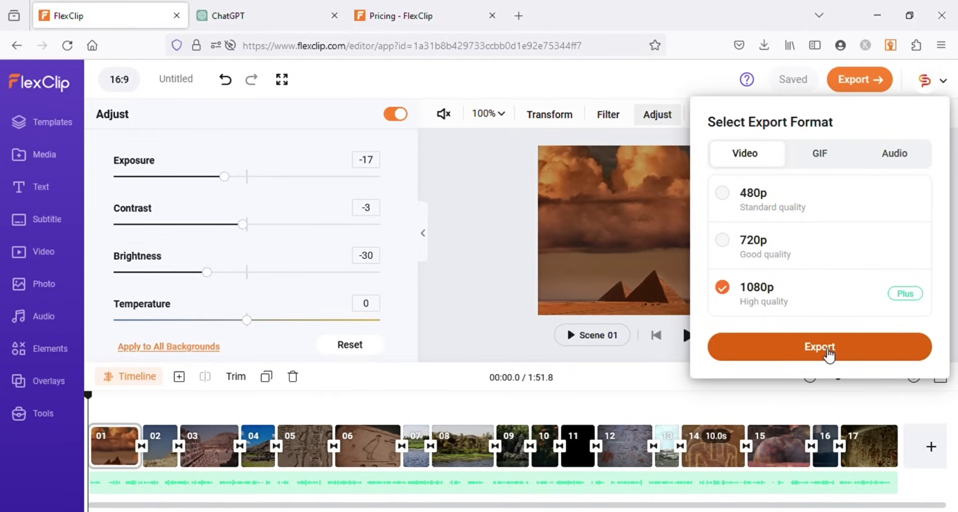
left_click(828, 356)
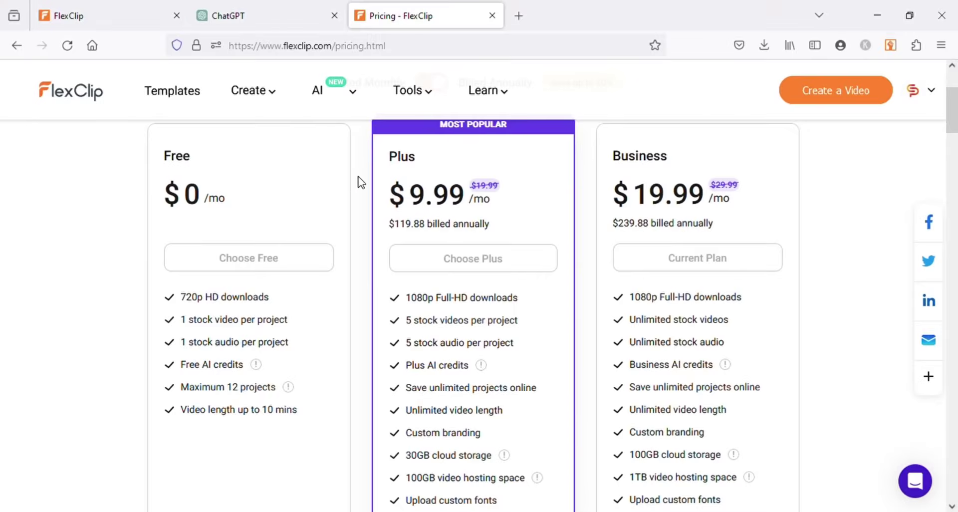
Scroll the Pricing page comparing Free (720p limit), Plus and Business plan features
scroll(360, 181, "up", 1)
scroll(362, 182, "down", 1)
scroll(723, 272, "down", 2)
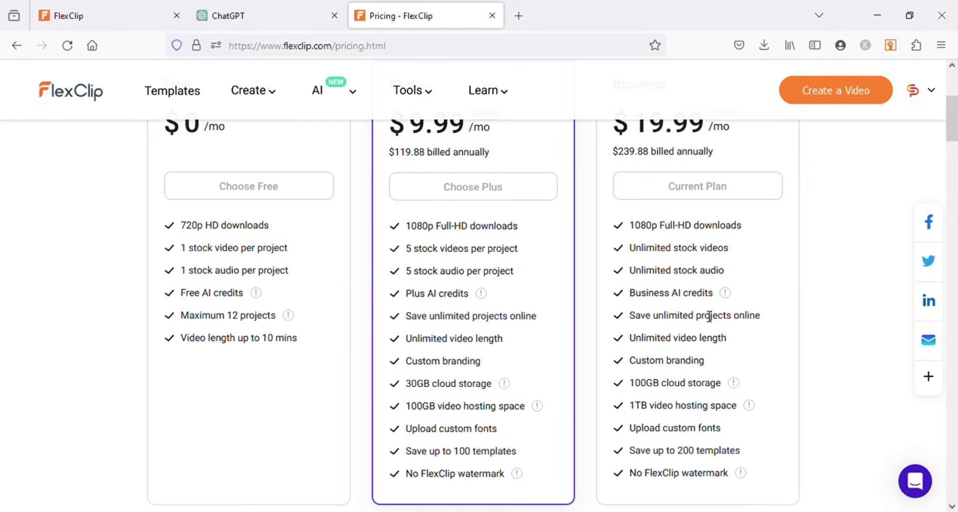